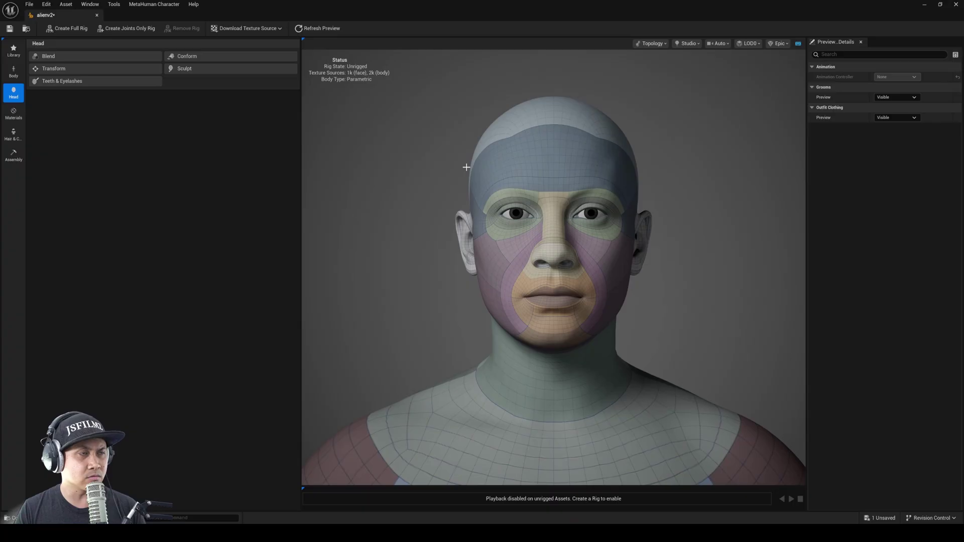
Step: Set up a head conform from template and assign head_lod0_mesh as the head mesh
left_click(186, 57)
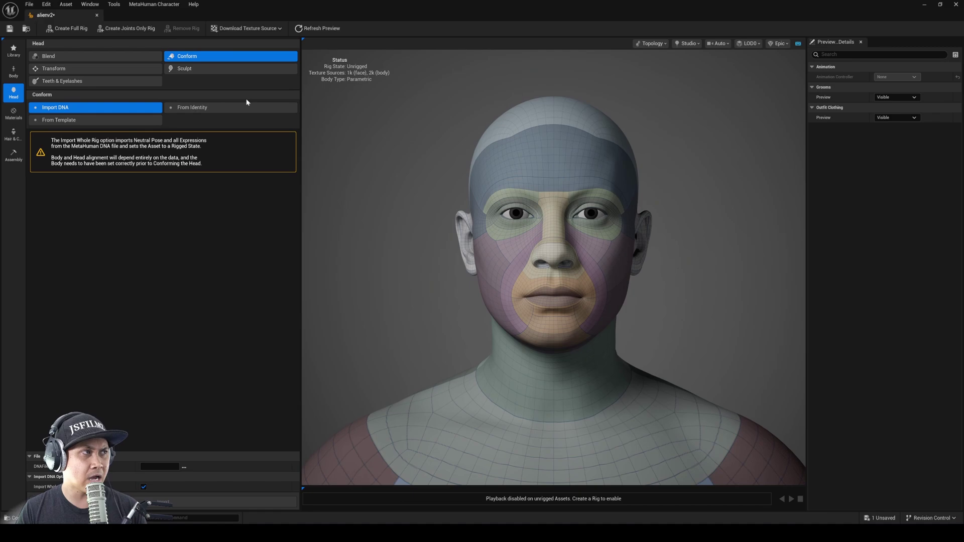
left_click(185, 110)
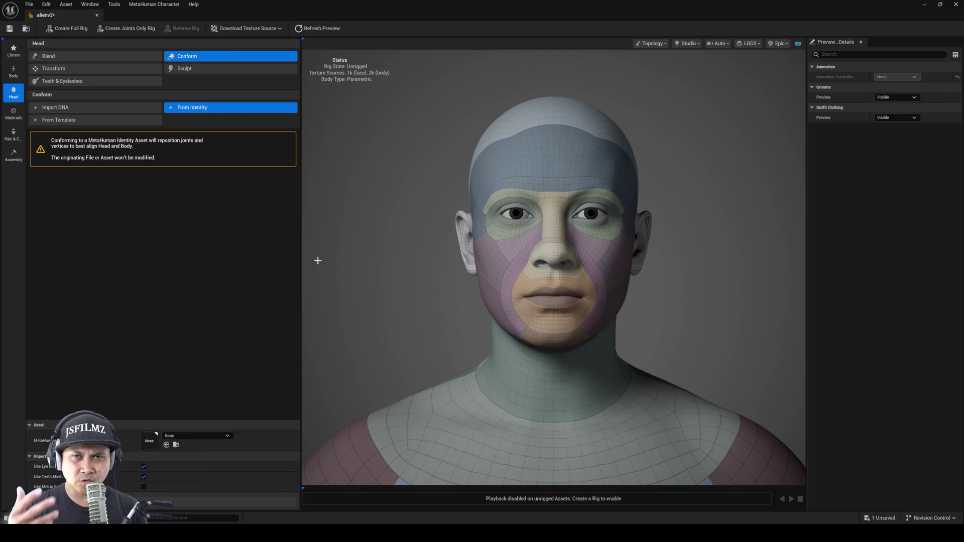
left_click(103, 122)
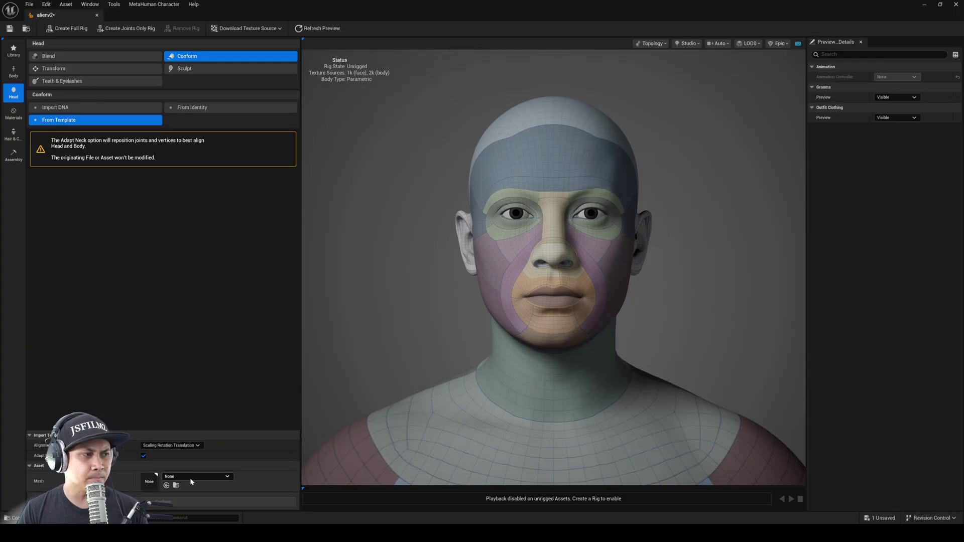
left_click(211, 476)
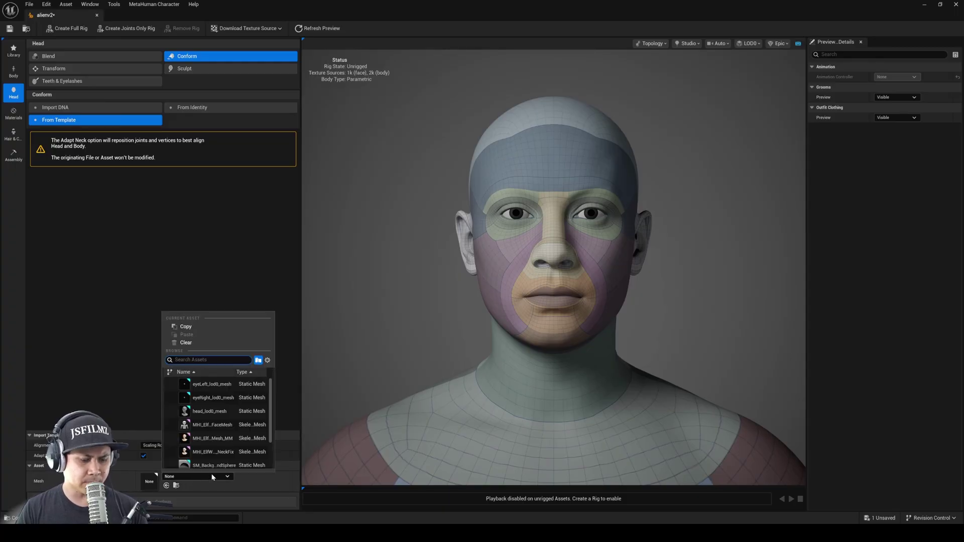
type("head")
left_click(215, 386)
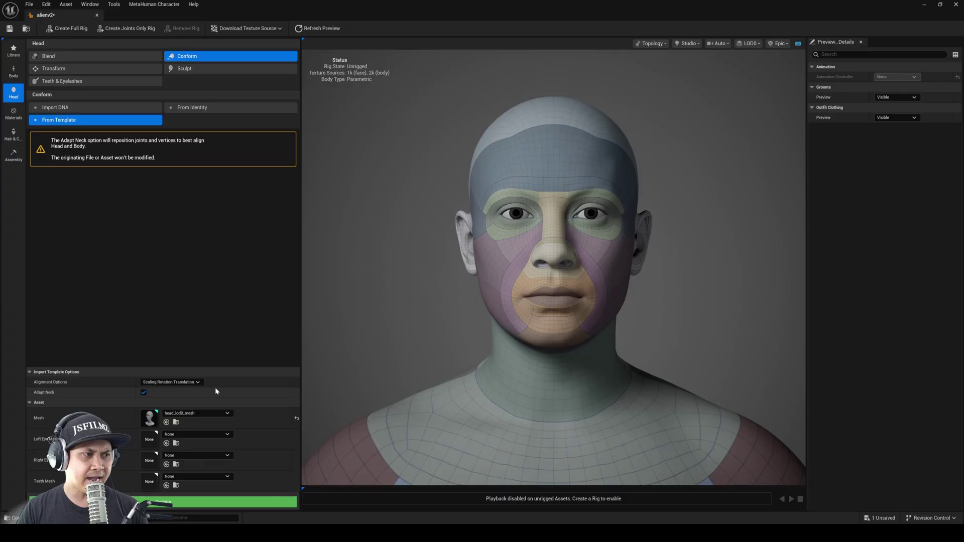
Step: Open the assigned head mesh asset and inspect its shape
double_click(149, 418)
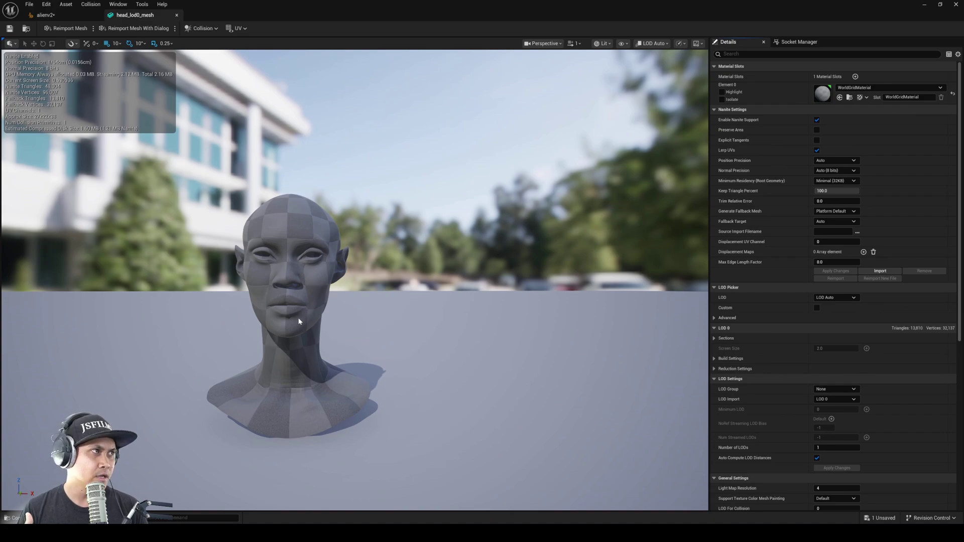
left_click(924, 5)
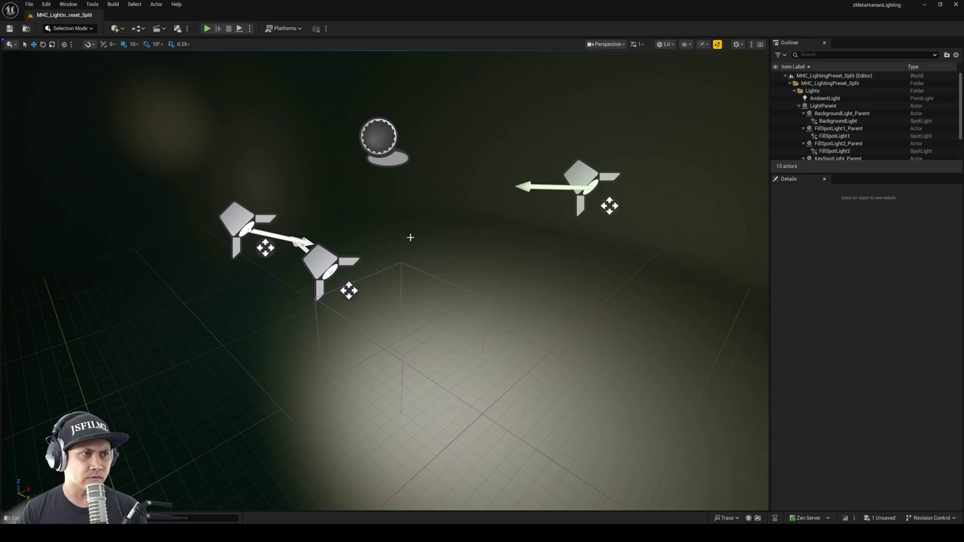
key("ctrl+space")
key("ctrl+space")
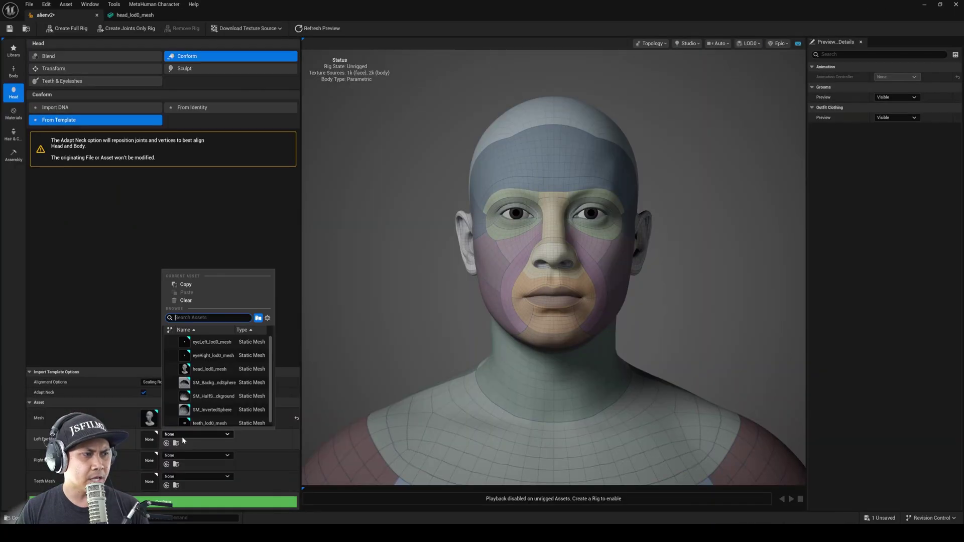
Step: Assign eyeLeft_lod0_mesh as the left eye mesh and eyeRight_lod0_mesh as the right eye mesh
type("left")
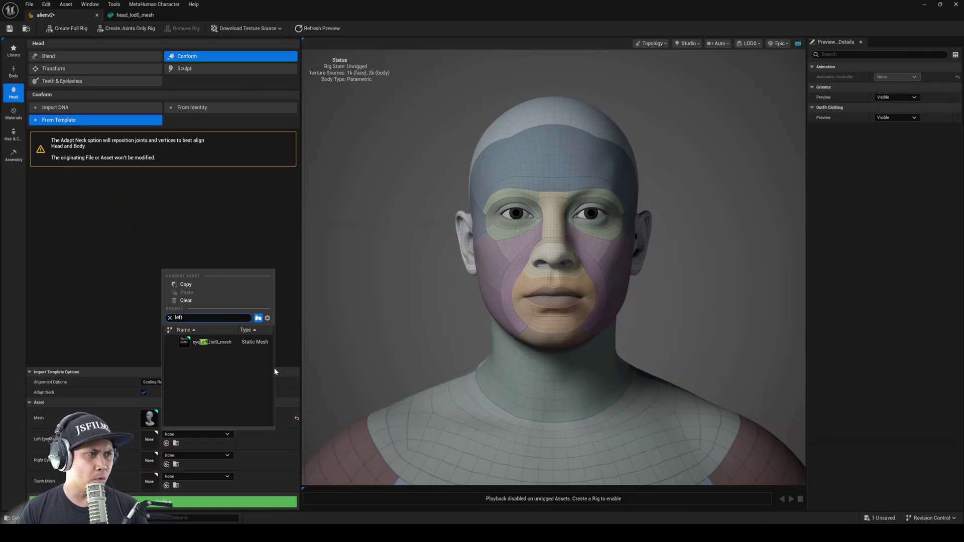
left_click(224, 343)
left_click(185, 456)
type("right")
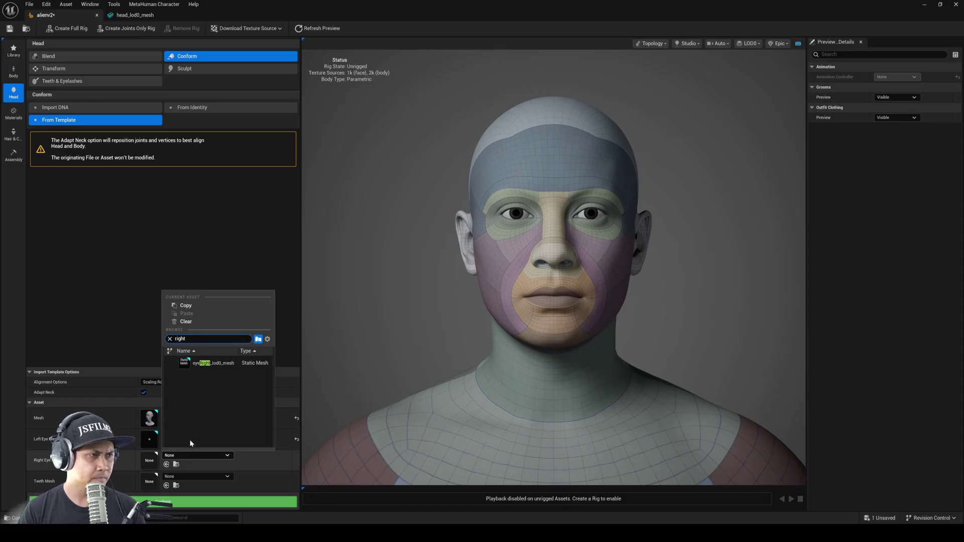
key("Down")
key("Return")
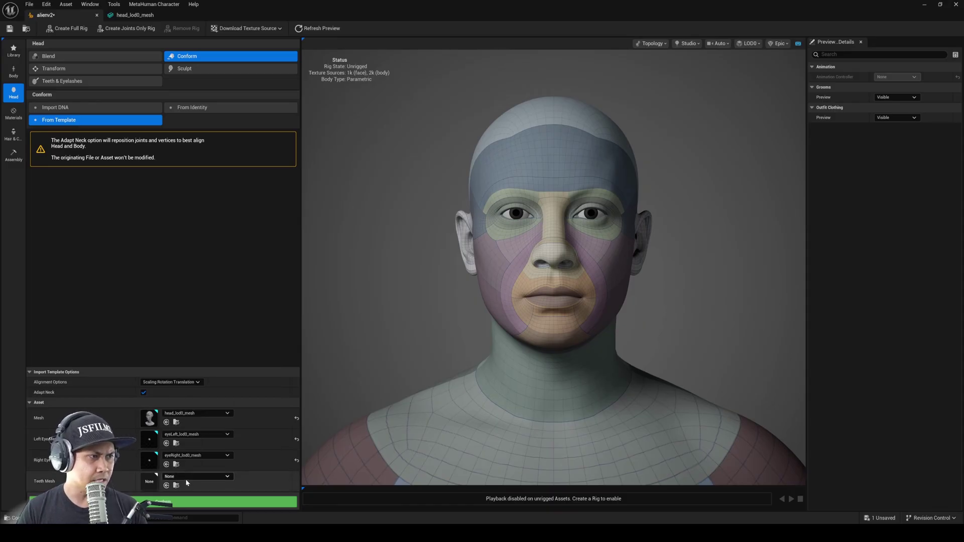
Step: Assign teeth_lod0_mesh as the teeth mesh and conform the head to the template meshes
left_click(186, 476)
type("teet")
left_click(213, 386)
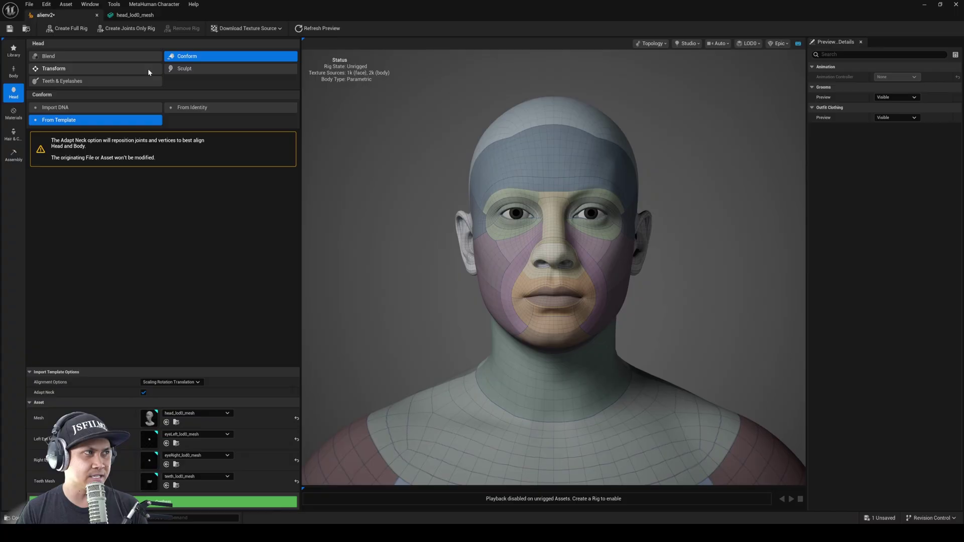
double_click(150, 419)
left_click(46, 14)
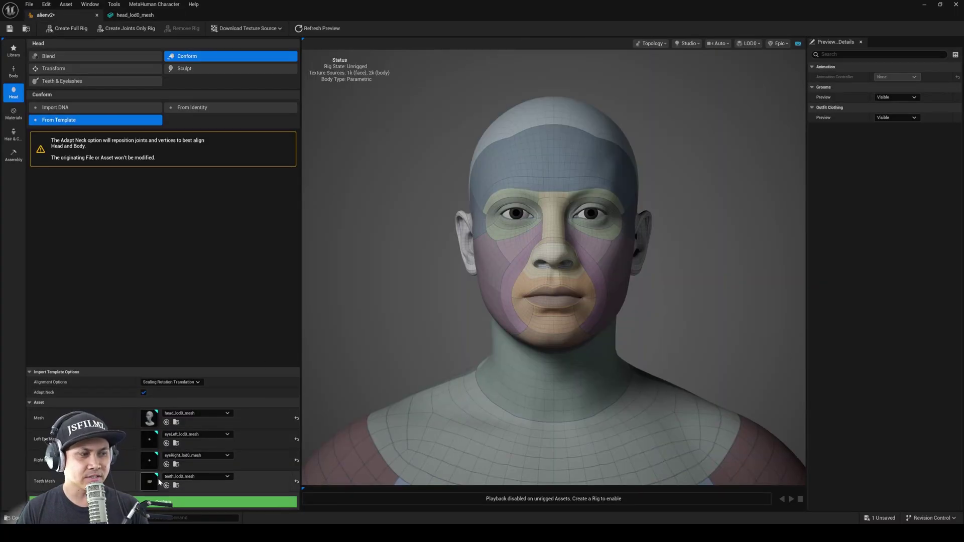
left_click(194, 505)
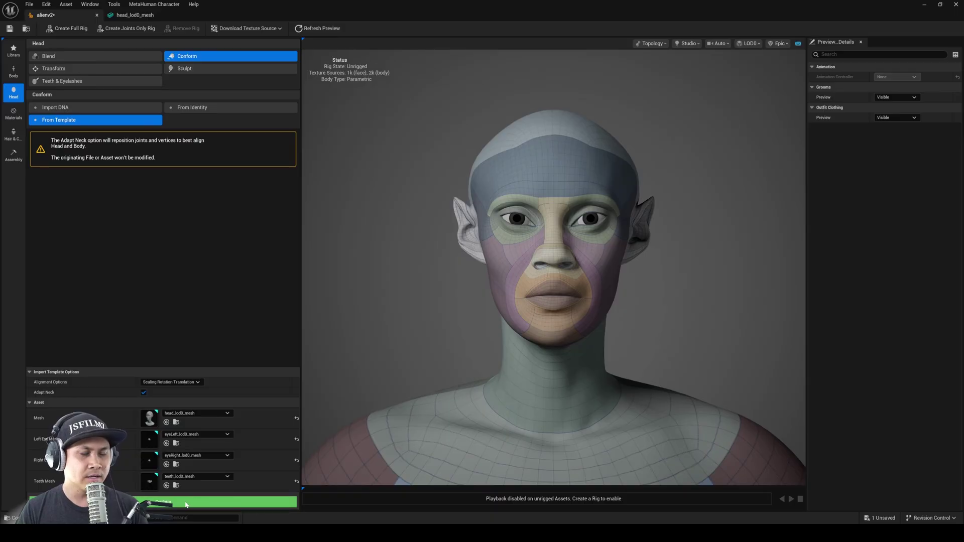
Step: Examine the conformed head's face, ears and topology from the front and both sides
mouse_move(575, 285)
left_mouse_down()
mouse_move(407, 287)
mouse_move(557, 286)
left_mouse_up()
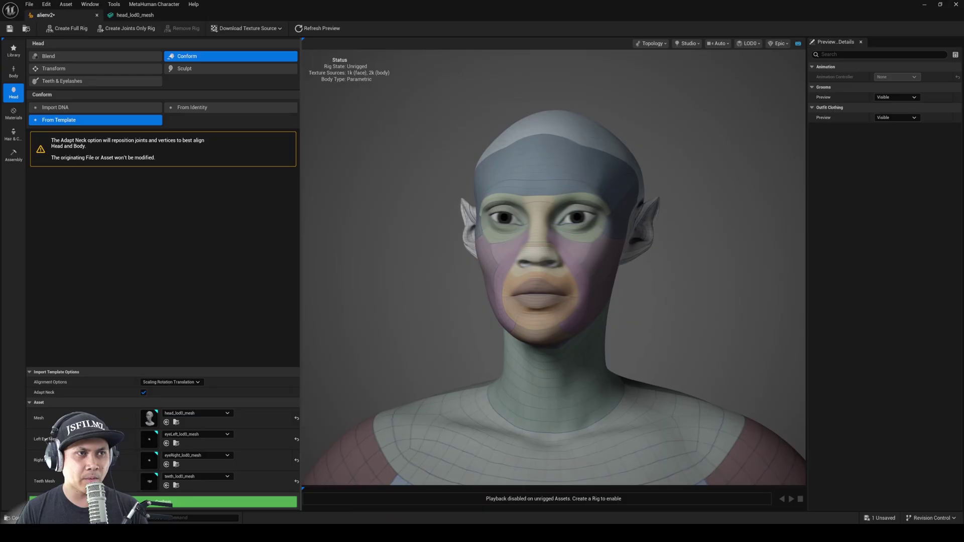
mouse_move(502, 301)
left_mouse_down()
mouse_move(598, 301)
mouse_move(501, 301)
left_mouse_up()
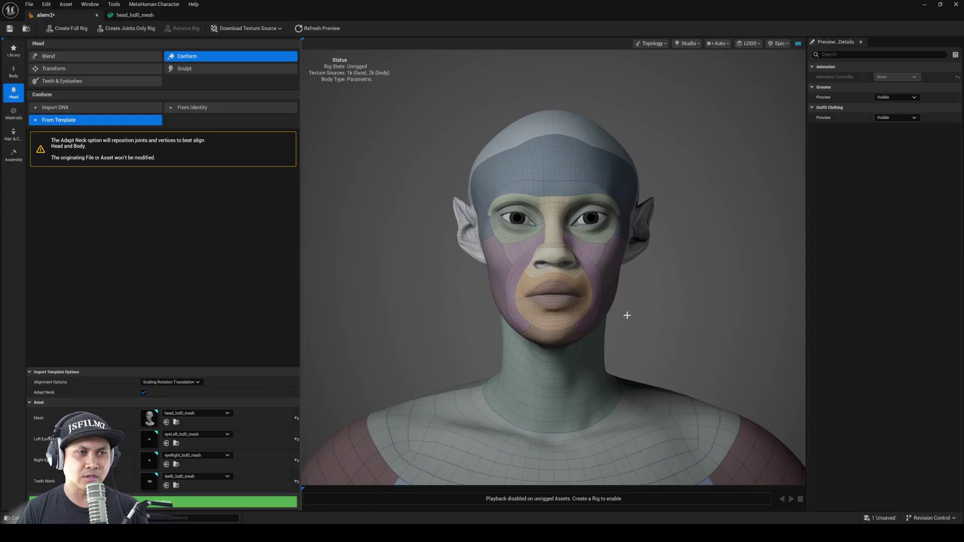
scroll(627, 315, "up", 2)
left_click_drag(653, 302, 660, 295)
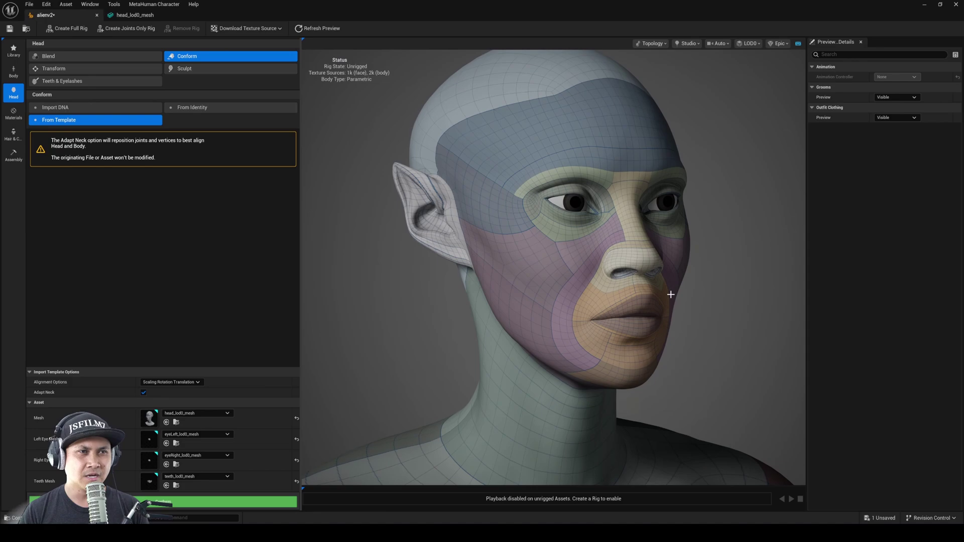
left_click_drag(660, 295, 725, 270)
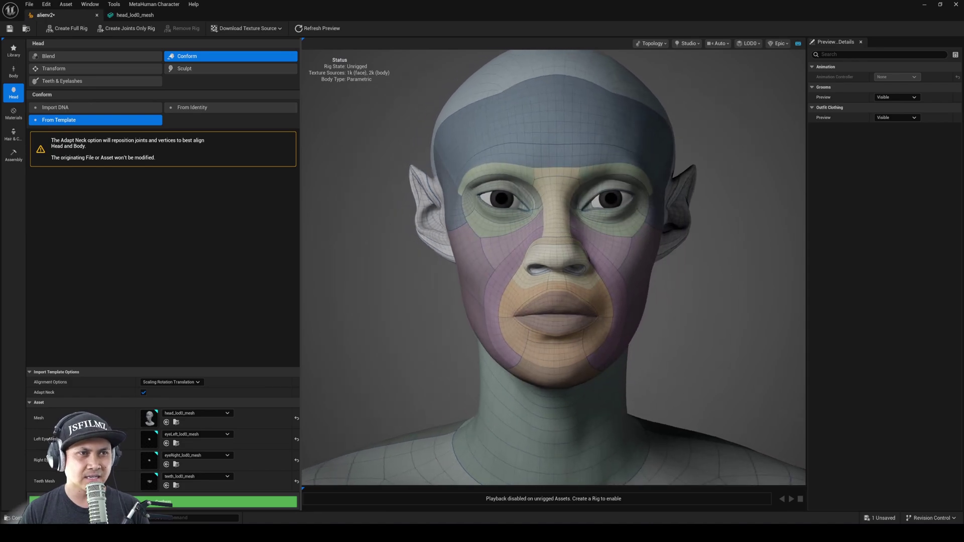
left_click_drag(623, 281, 648, 276)
middle_click_drag(647, 276, 640, 331)
left_click_drag(640, 331, 588, 328)
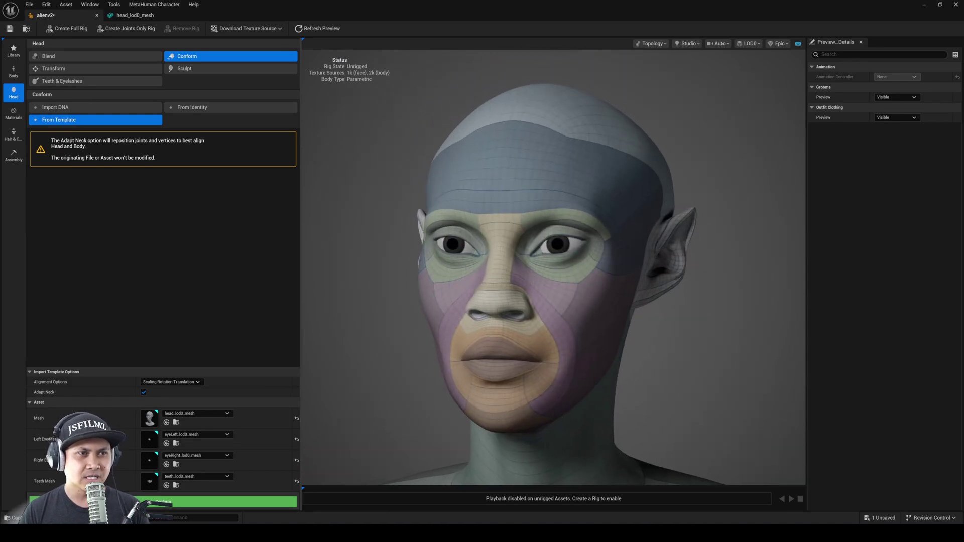
left_click_drag(778, 273, 717, 165)
Step: Switch the character's preview material to Clay
left_click(653, 44)
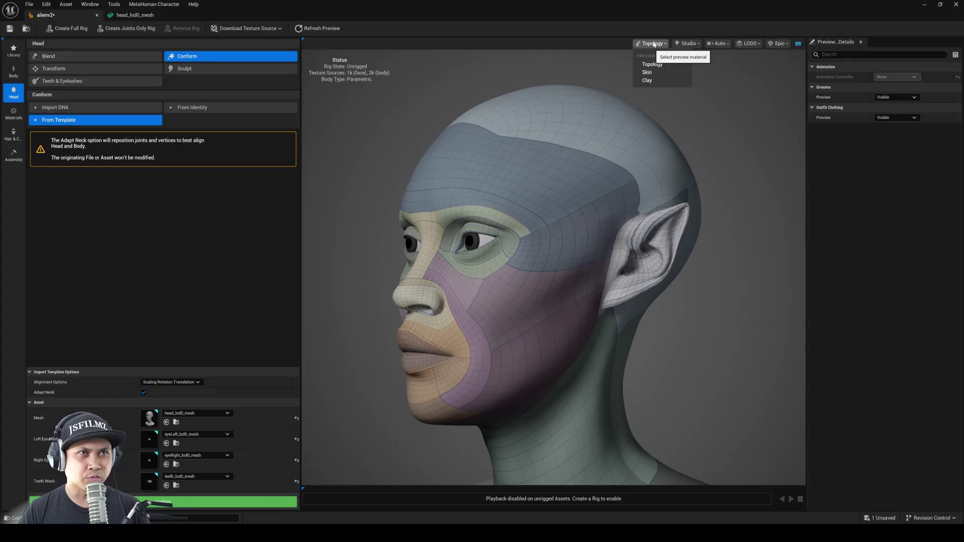
left_click(647, 81)
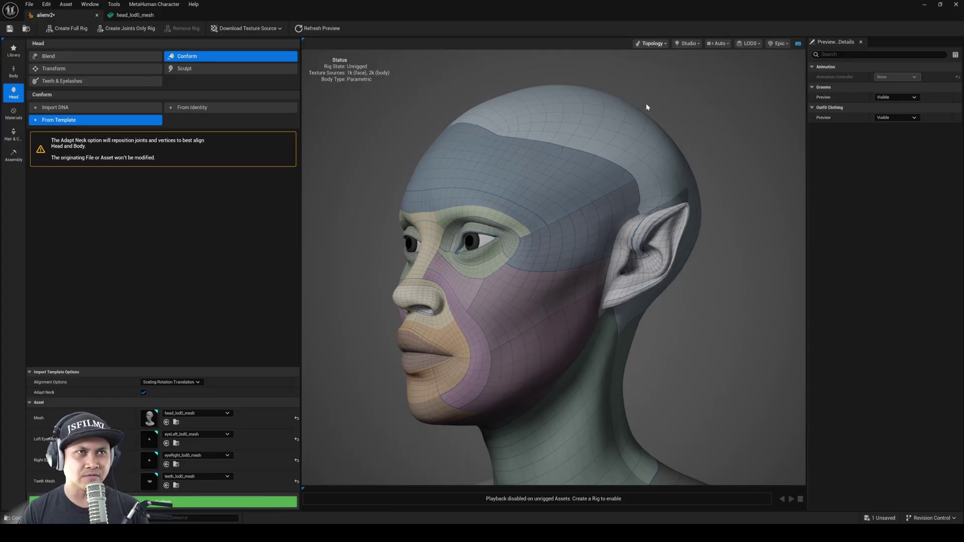
mouse_move(598, 156)
left_mouse_down()
mouse_move(557, 156)
mouse_move(600, 157)
mouse_move(592, 157)
left_mouse_up()
Step: Compare the source head mesh in its asset editor with the conformed clay head
double_click(149, 418)
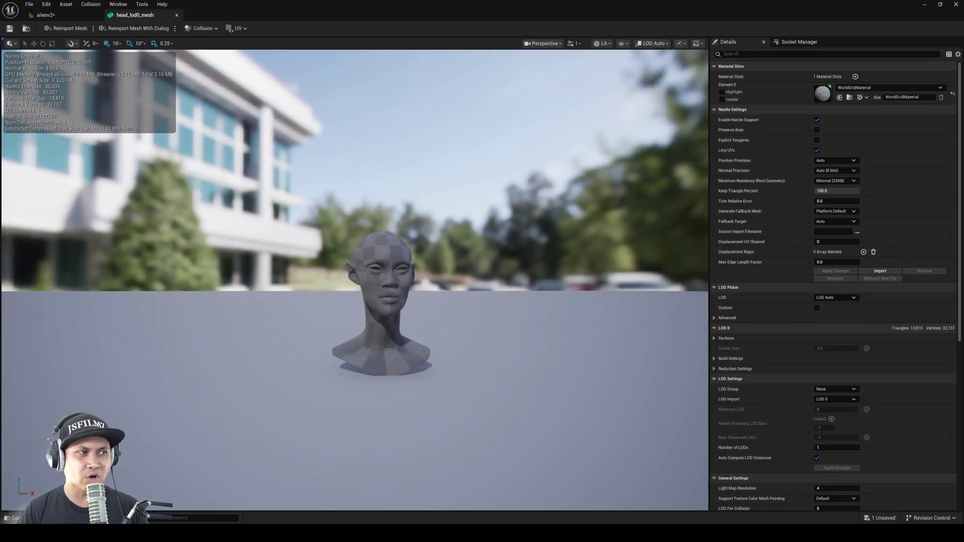
key("w")
right_click_drag(355, 281, 331, 276)
key("s")
scroll(358, 279, "down", 3)
key("w")
key("w")
key("d")
scroll(333, 276, "down", 1)
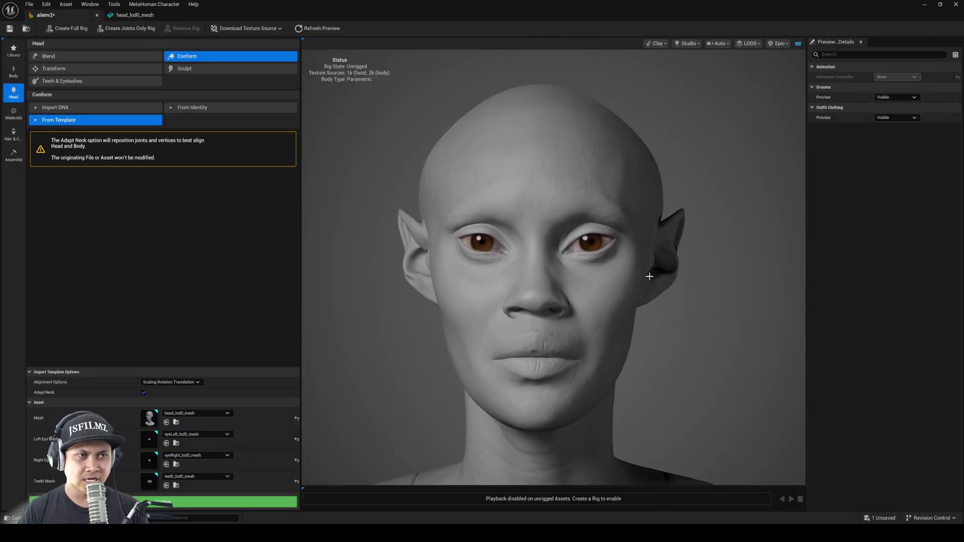
mouse_move(649, 276)
left_mouse_down()
mouse_move(485, 278)
mouse_move(648, 278)
mouse_move(630, 275)
mouse_move(642, 272)
left_mouse_up()
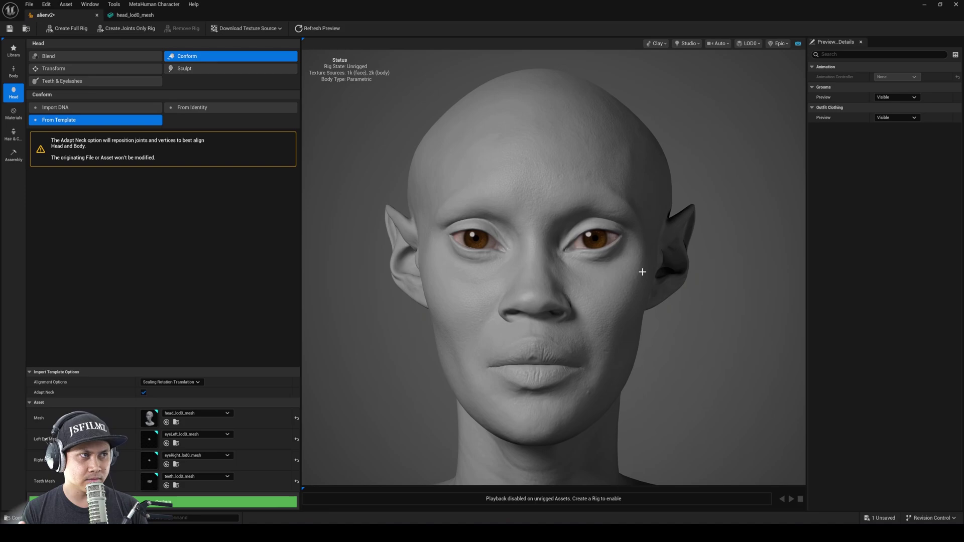
Step: Create a full rig for the character and set the face template animation to FaceROM
left_click(78, 33)
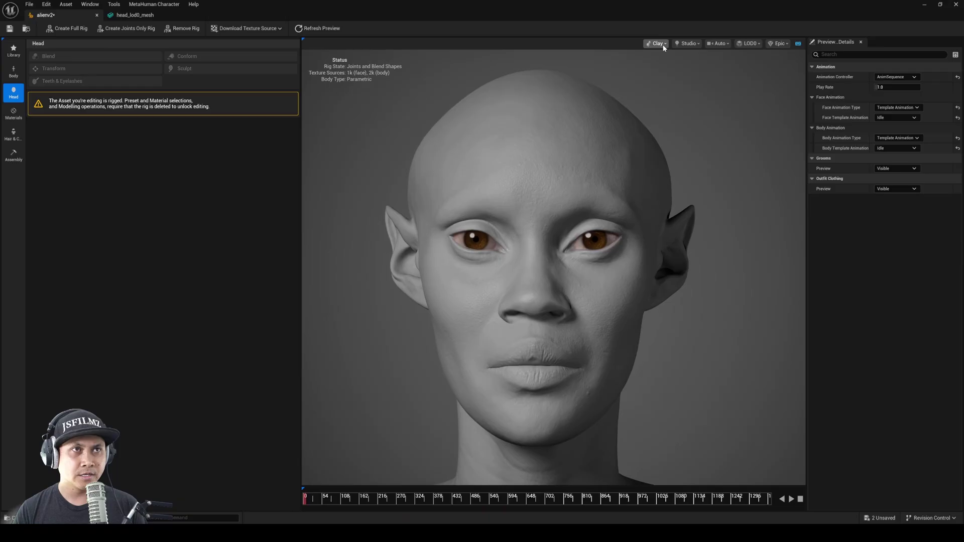
left_click(887, 119)
left_click(889, 134)
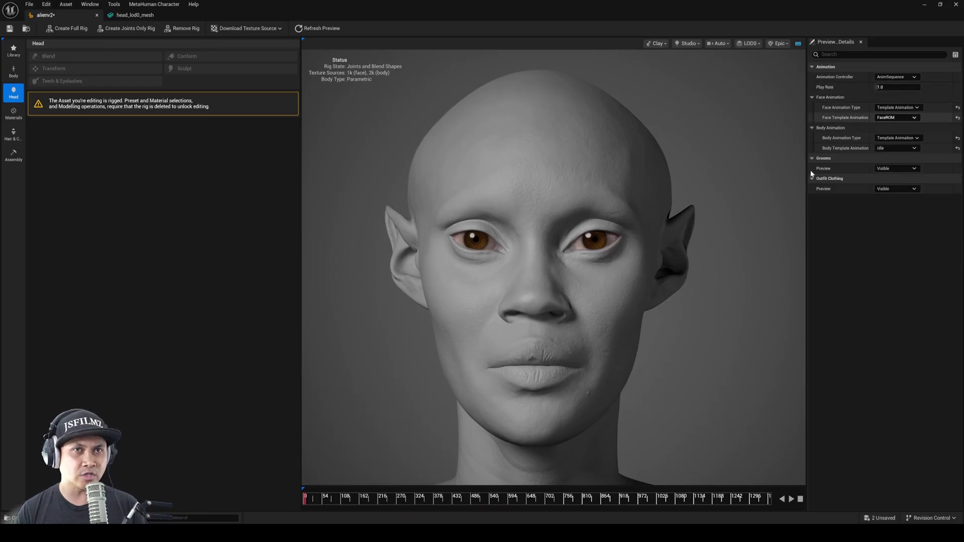
Step: Play the FaceROM animation on the rigged head and switch the preview material to Skin
left_click(791, 499)
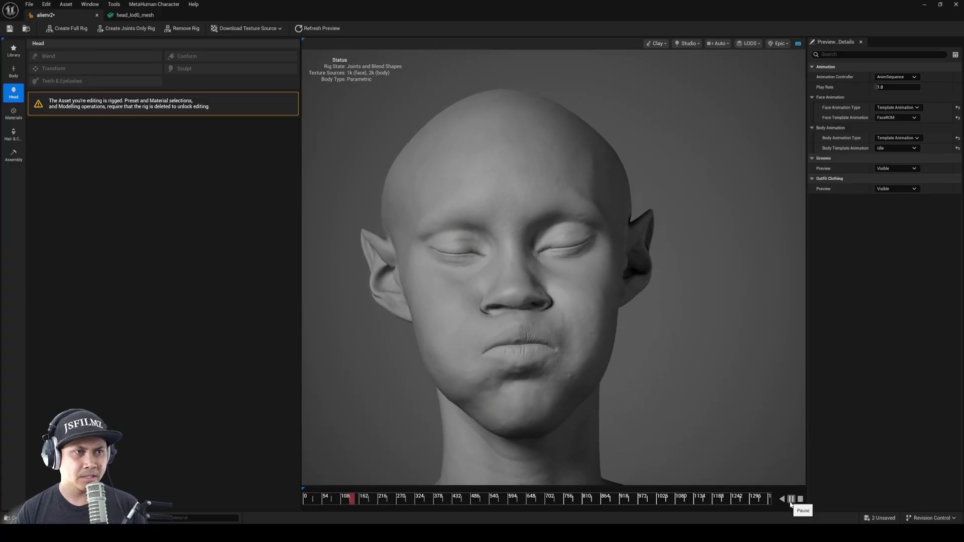
left_click(791, 500)
left_click(662, 47)
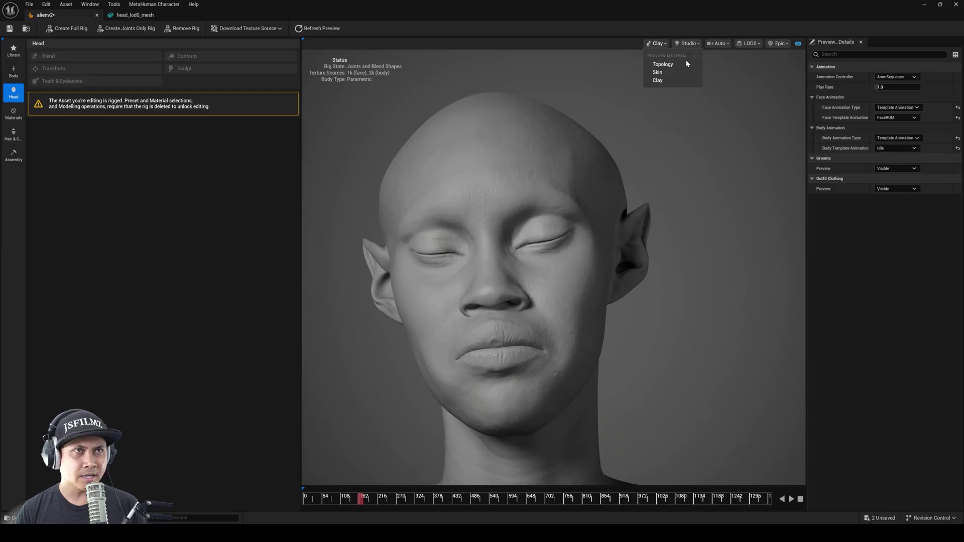
left_click(667, 71)
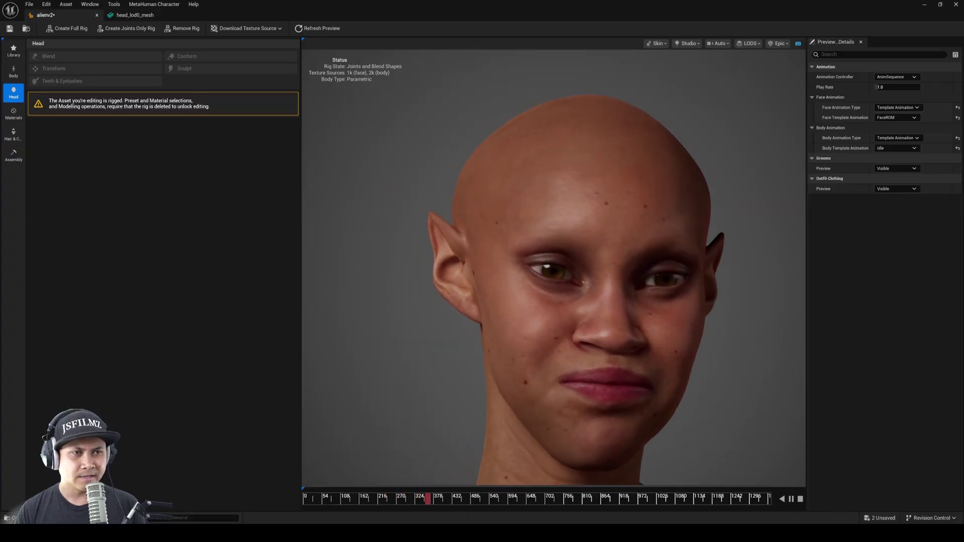
Step: Pause the animation on a smile and examine the face, eyes and teeth from several angles and distances
left_click(792, 499)
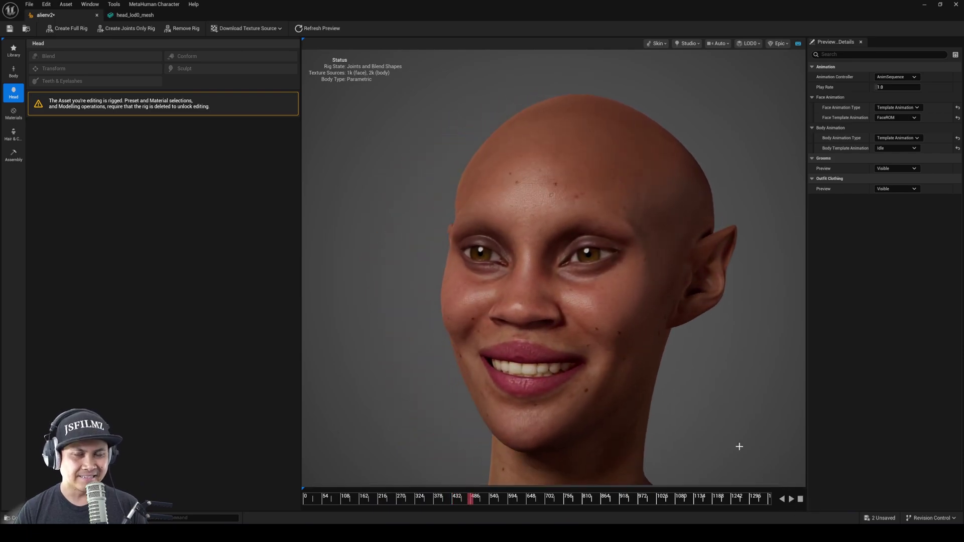
left_click_drag(738, 446, 790, 444)
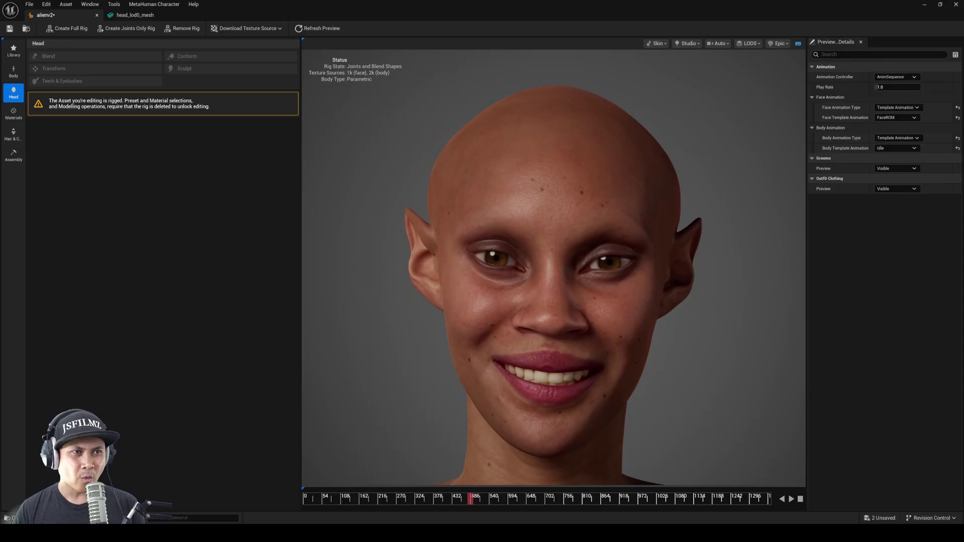
left_click_drag(703, 446, 593, 363)
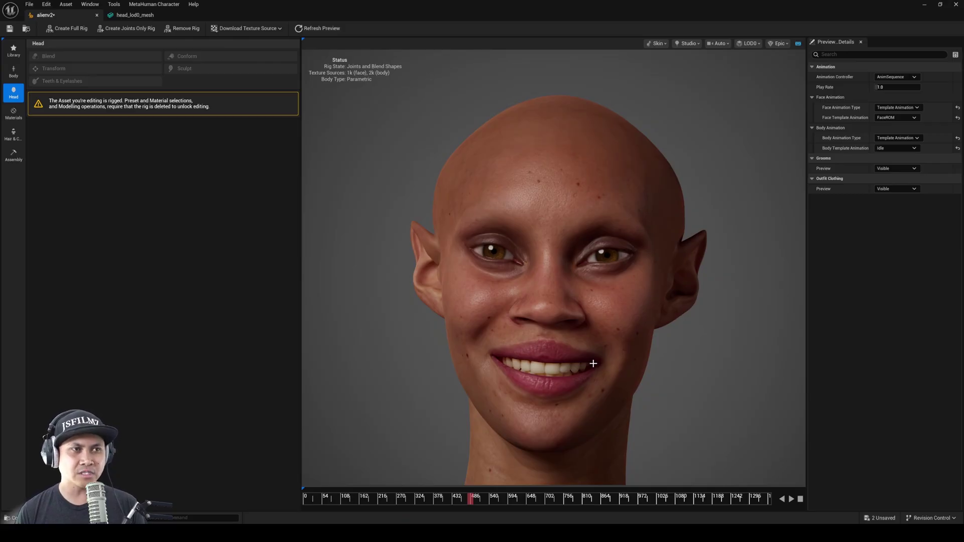
scroll(593, 363, "up", 4)
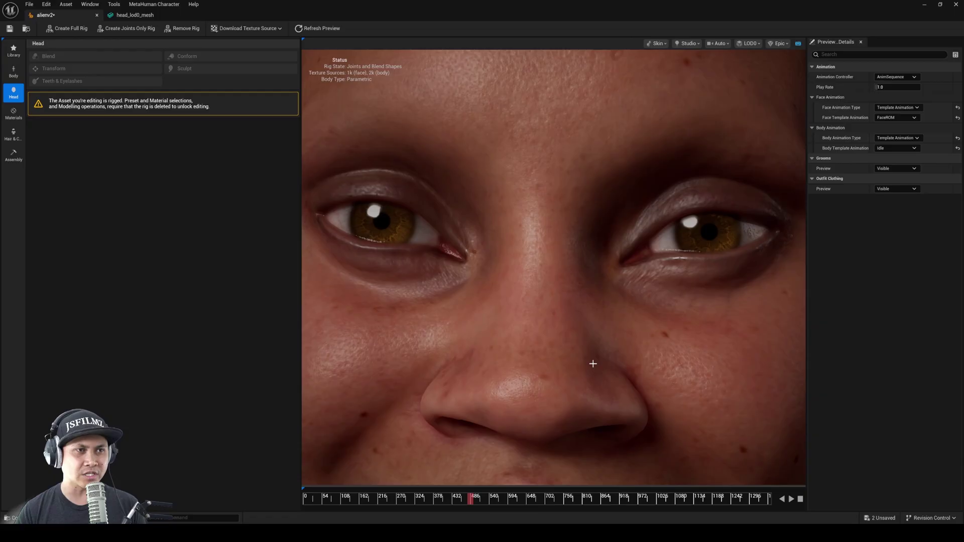
scroll(595, 363, "down", 5)
left_click_drag(605, 358, 569, 359)
Step: Preview the AngerB face template animation and change the selection to AngerA
left_click(896, 118)
left_click(883, 153)
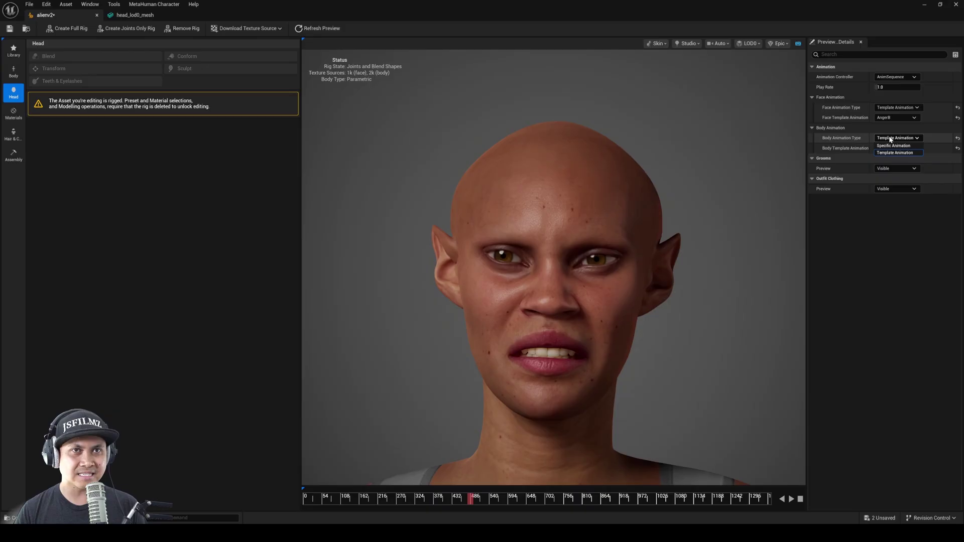
left_click(896, 118)
left_click(884, 146)
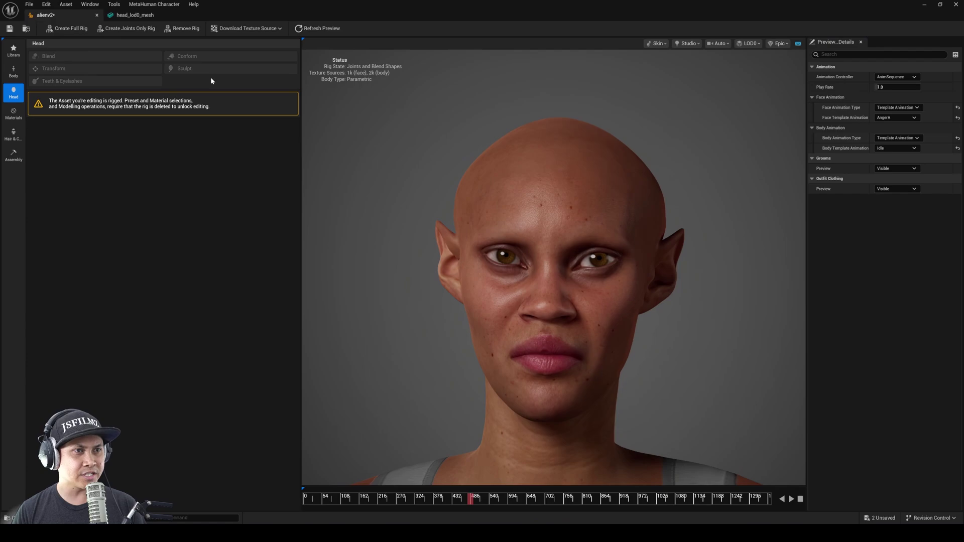
Step: Remove the character's rig to unlock head and material editing, and return the head to a front view
left_click(15, 113)
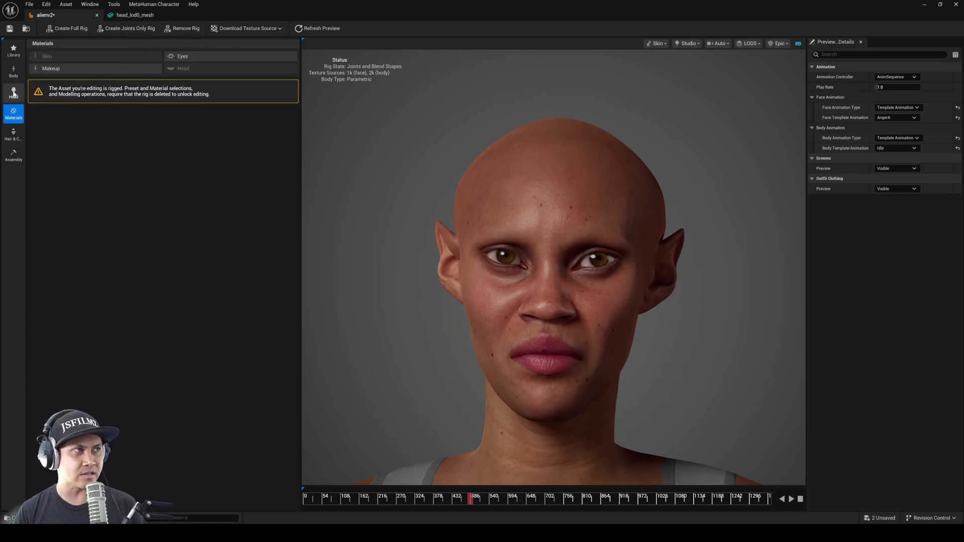
left_click(13, 93)
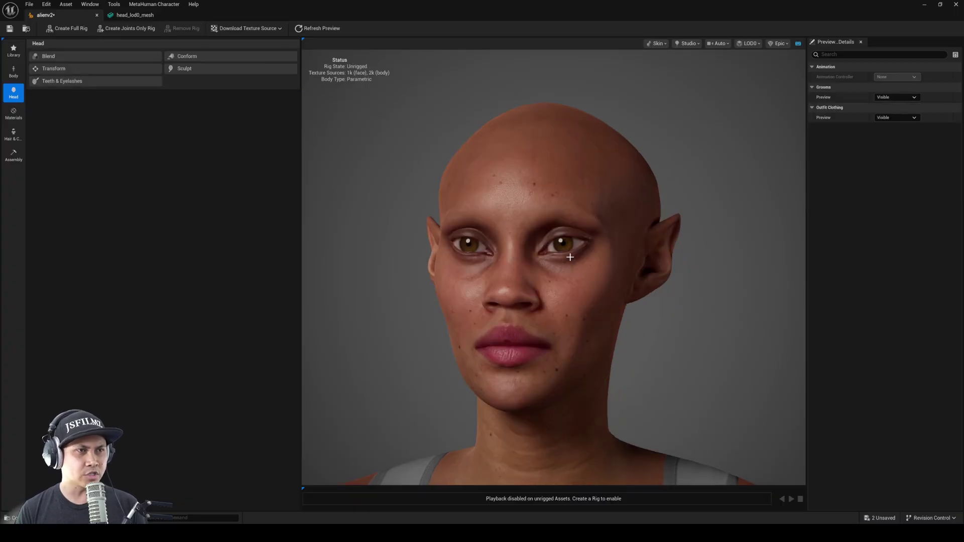
left_click_drag(570, 257, 618, 258)
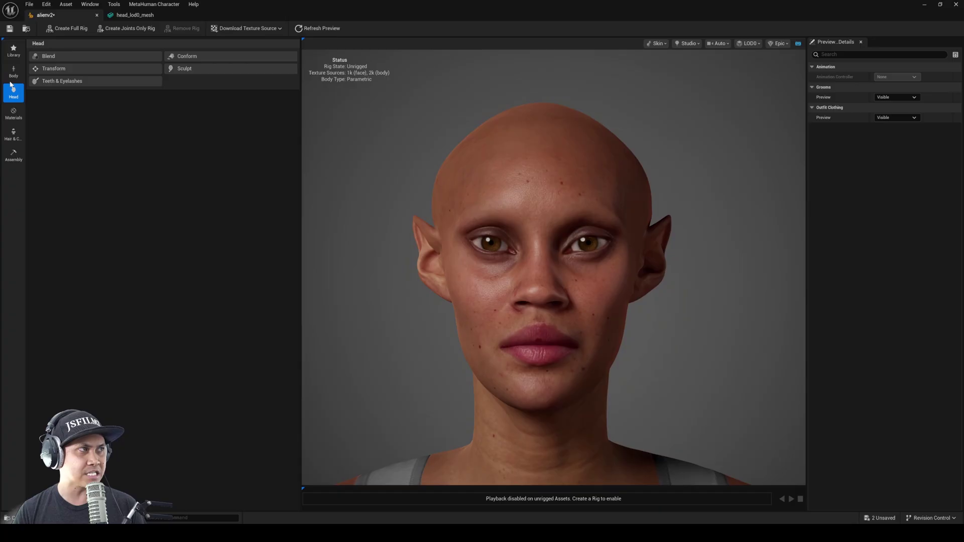
Step: Lighten the character's skin tone to U 0.42 and V 0.47
left_click(13, 113)
left_click(127, 91)
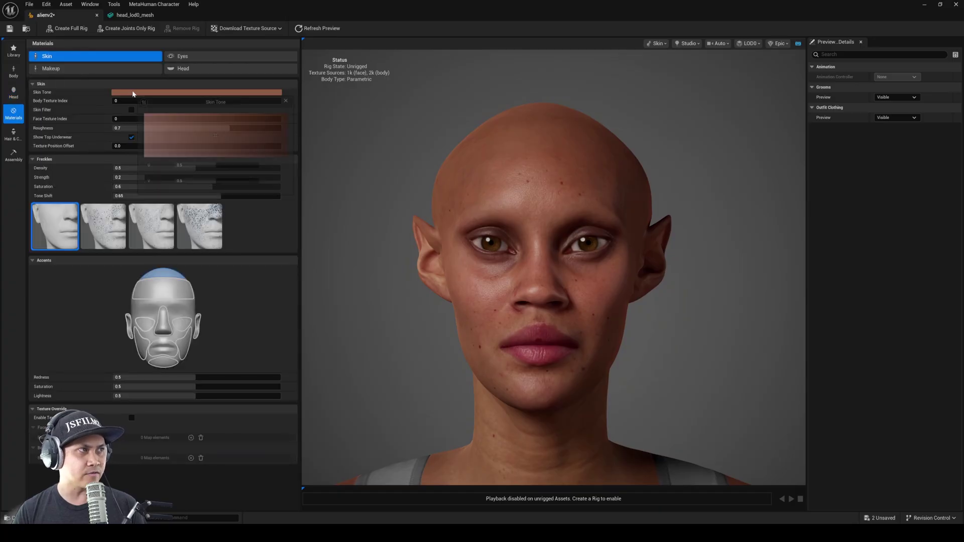
left_click_drag(216, 134, 200, 134)
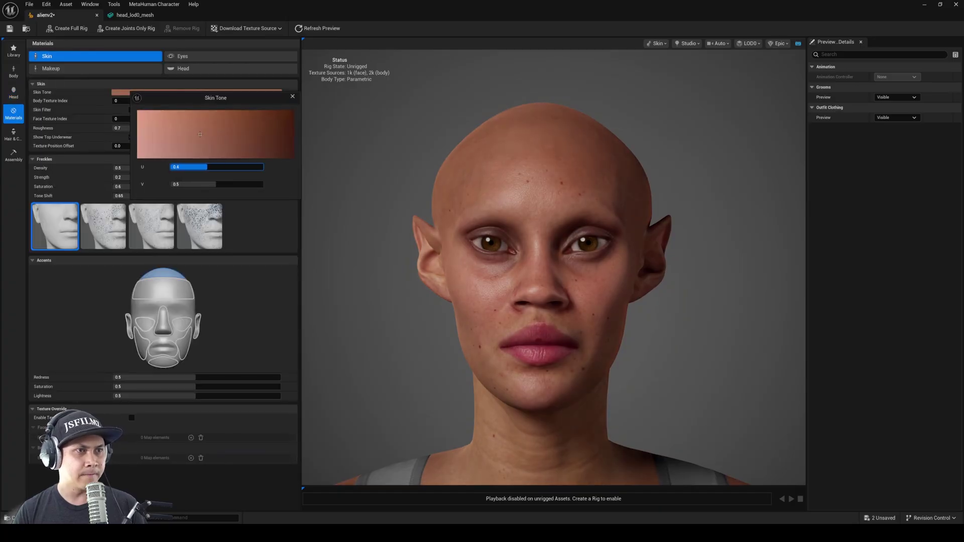
left_click_drag(214, 185, 212, 184)
scroll(617, 242, "up", 3)
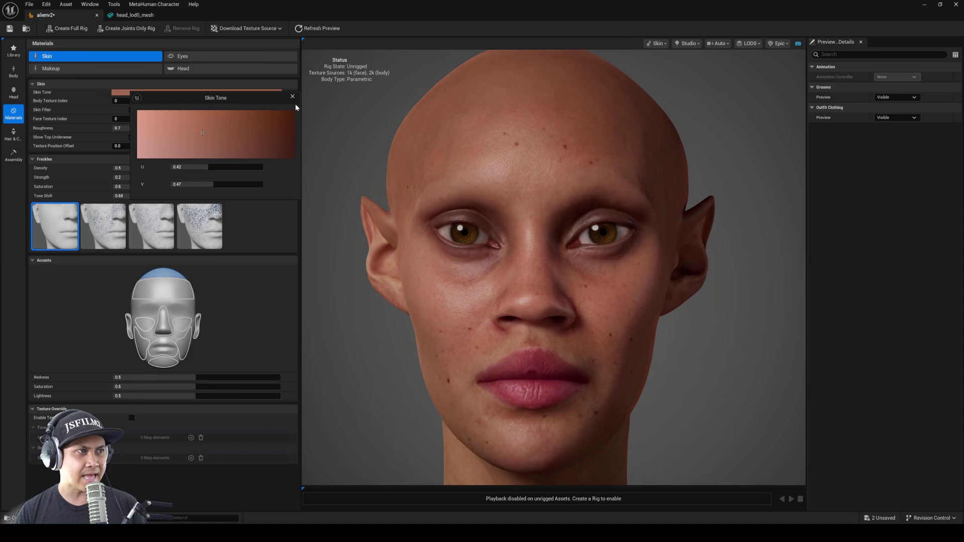
left_click(292, 97)
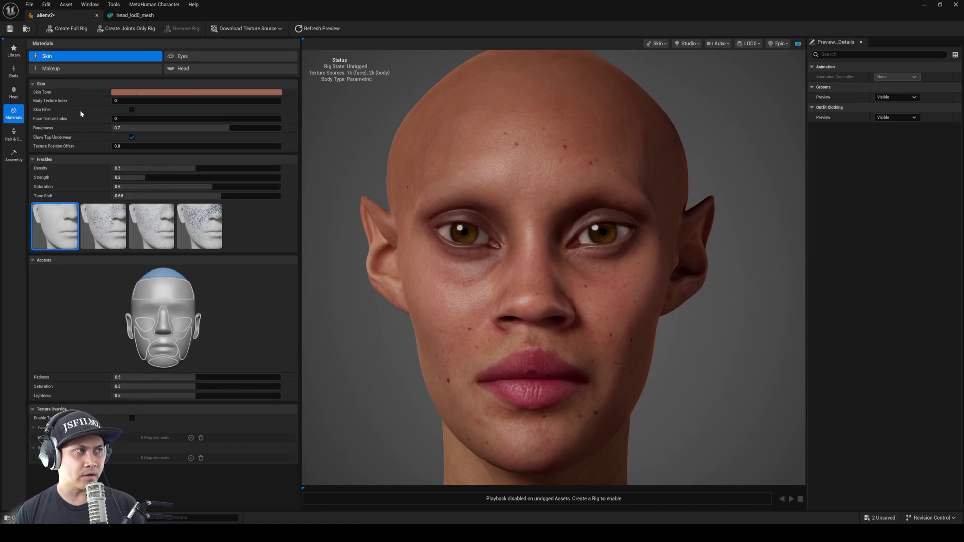
Step: Apply the second freckles pattern to the face and try face texture indexes 3 and 4
left_click(103, 226)
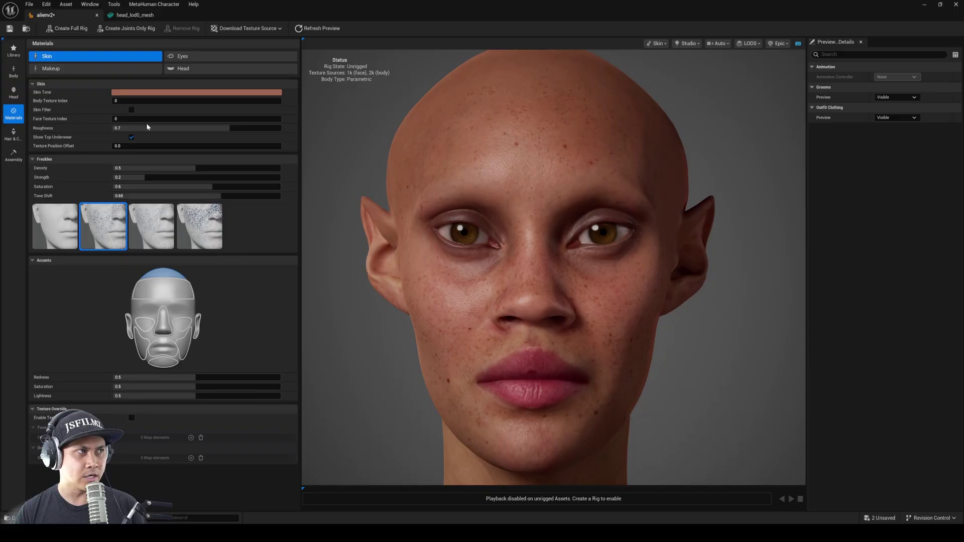
left_click(147, 122)
type("3")
key("Tab")
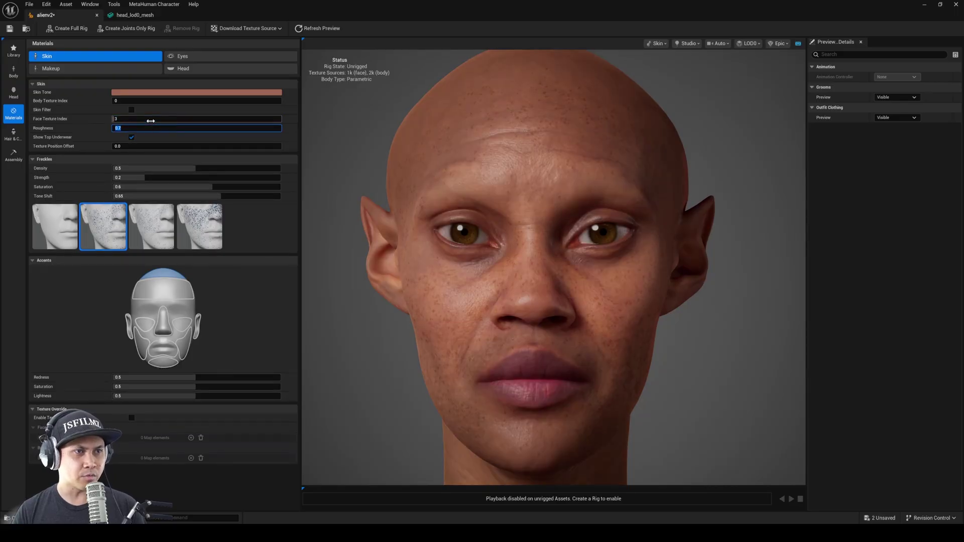
left_click(151, 121)
type("4")
key("Tab")
Step: Try face texture index 6, set the index to 7, and check the new skin from both sides
left_click(151, 119)
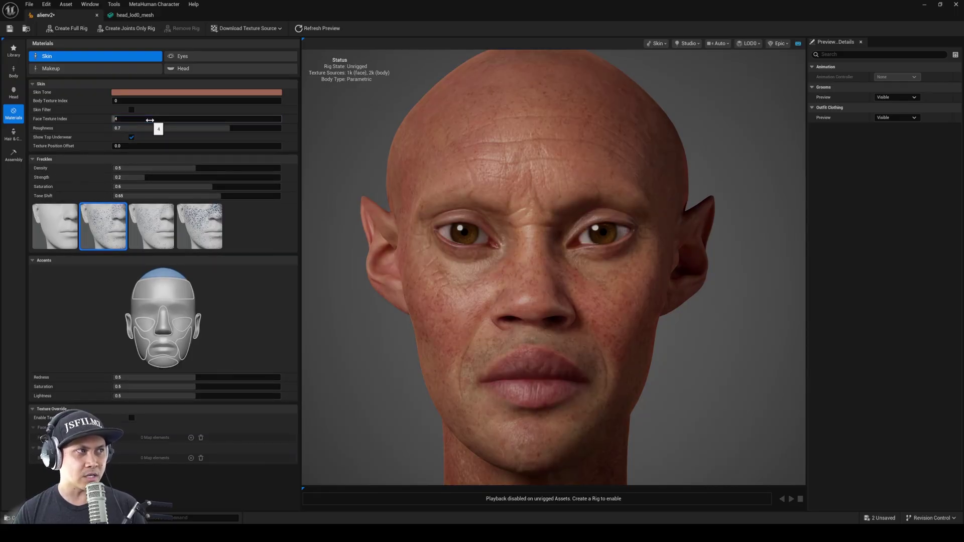
left_click(151, 119)
type("6")
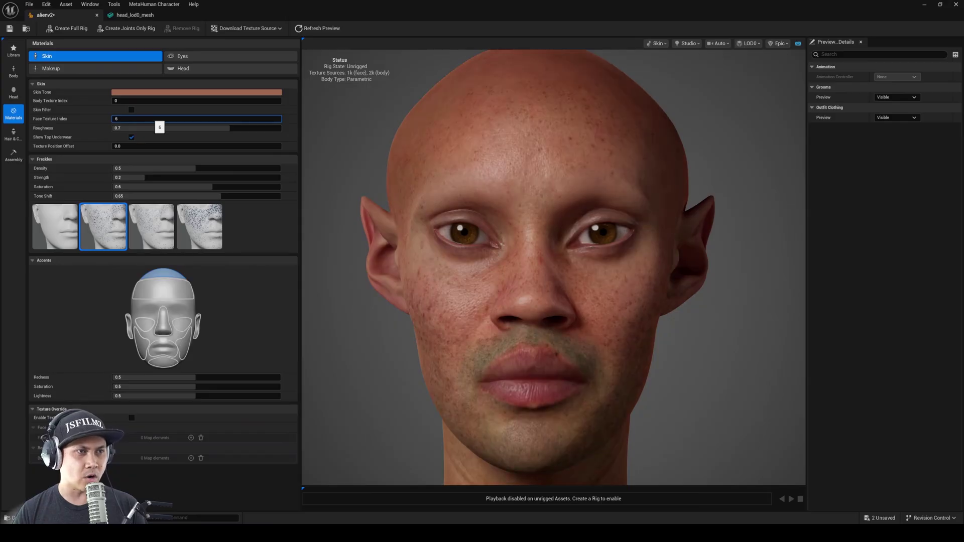
key("BackSpace")
type("7")
left_click_drag(544, 197, 622, 199)
left_click_drag(577, 251, 512, 251)
left_click_drag(602, 200, 612, 202)
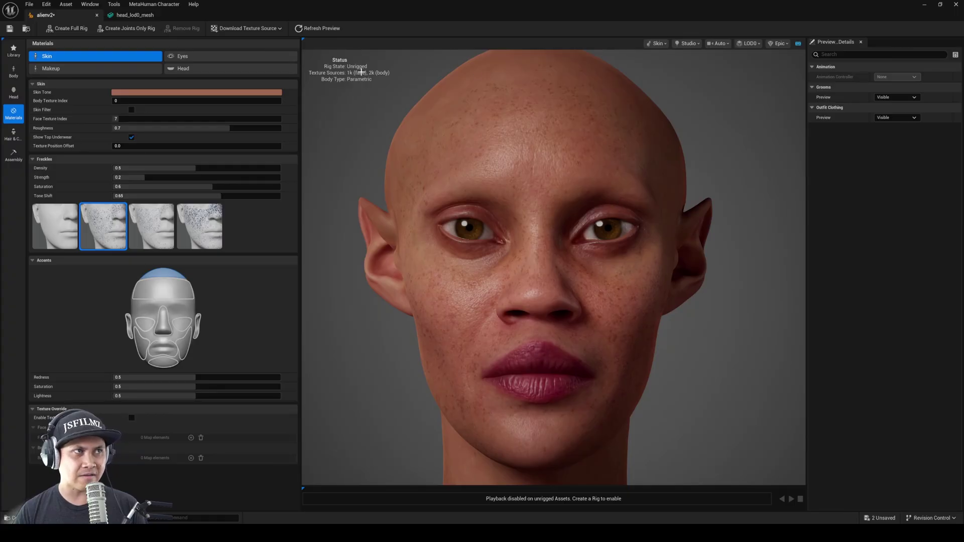
left_click_drag(664, 271, 608, 271)
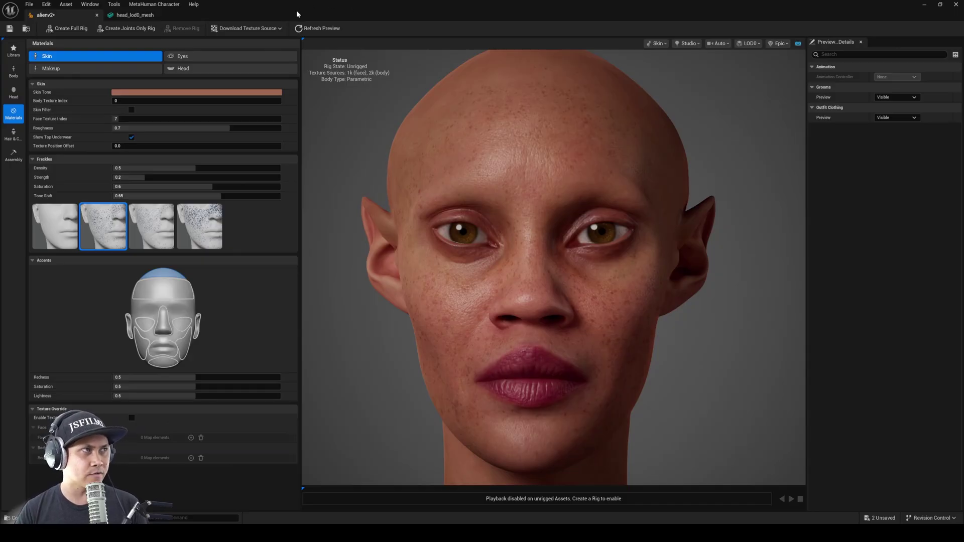
Step: Adjust the skin tone to U 0.38 and V 0.47
left_click(280, 28)
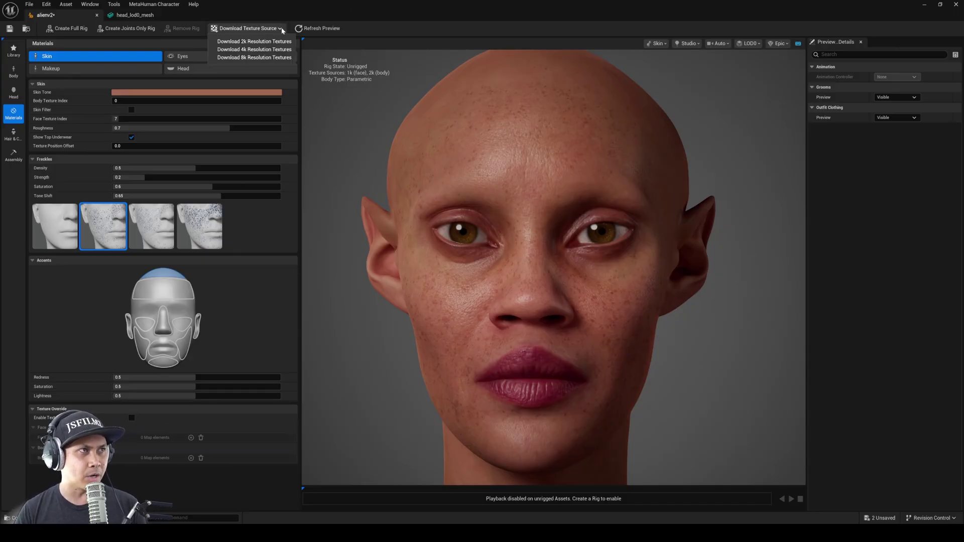
left_click(565, 192)
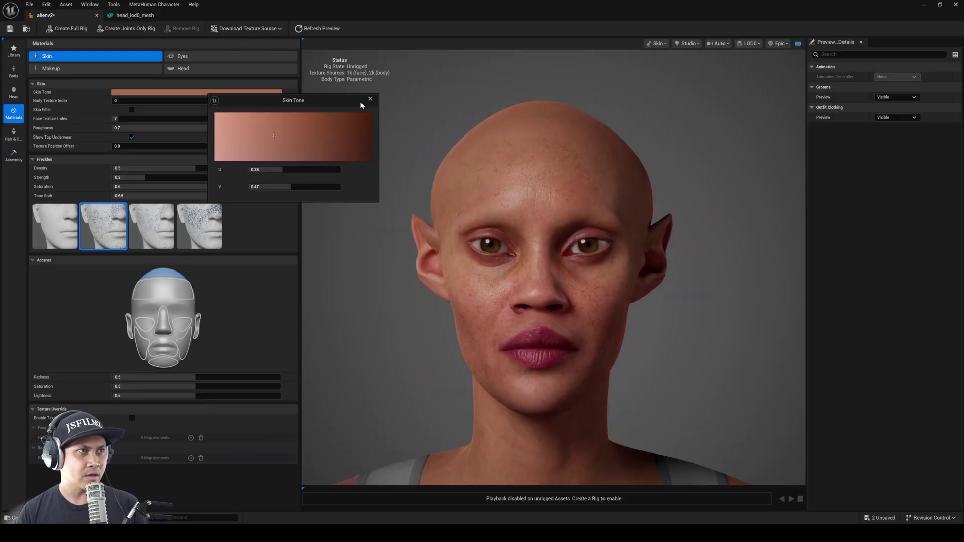
left_click(367, 100)
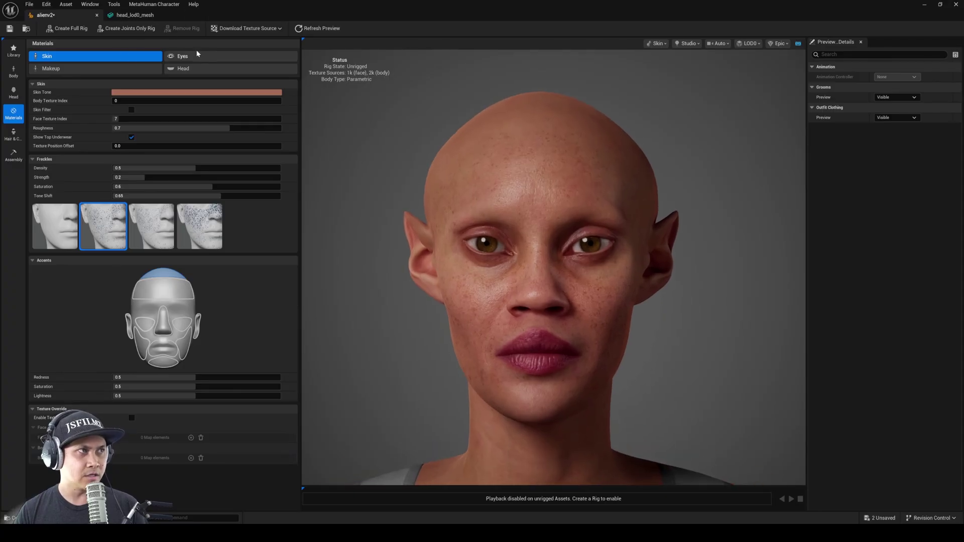
Step: Compare several eye presets on both eyes and keep a grey-green iris
left_click(197, 54)
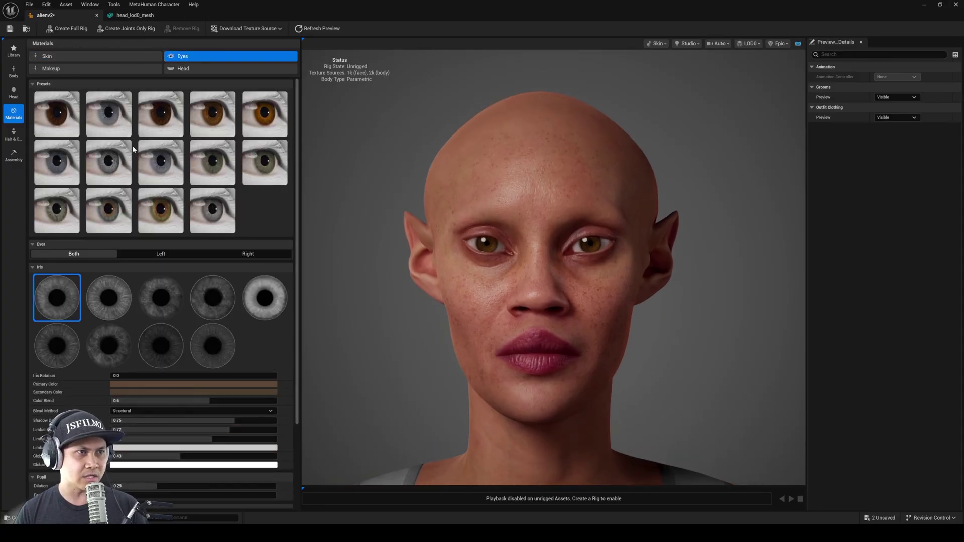
left_click(160, 161)
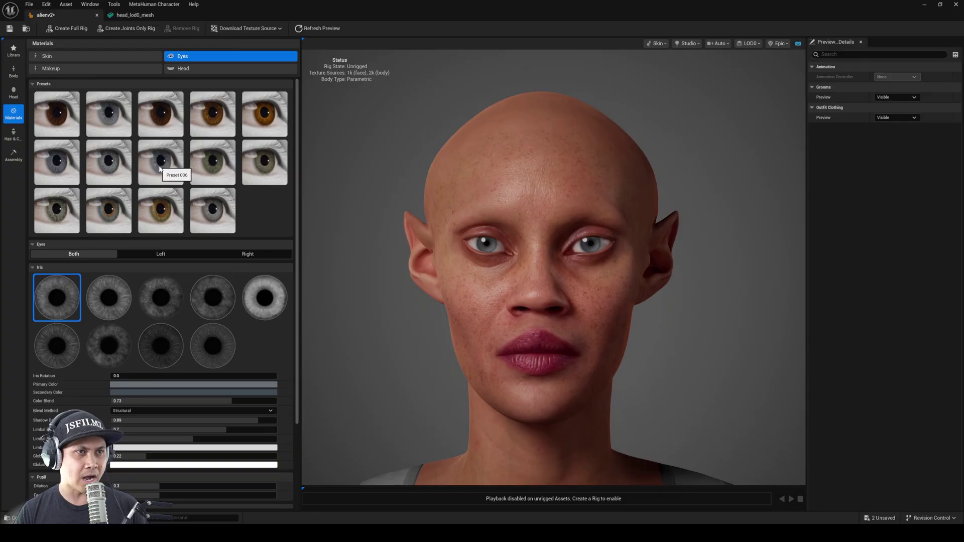
left_click(111, 210)
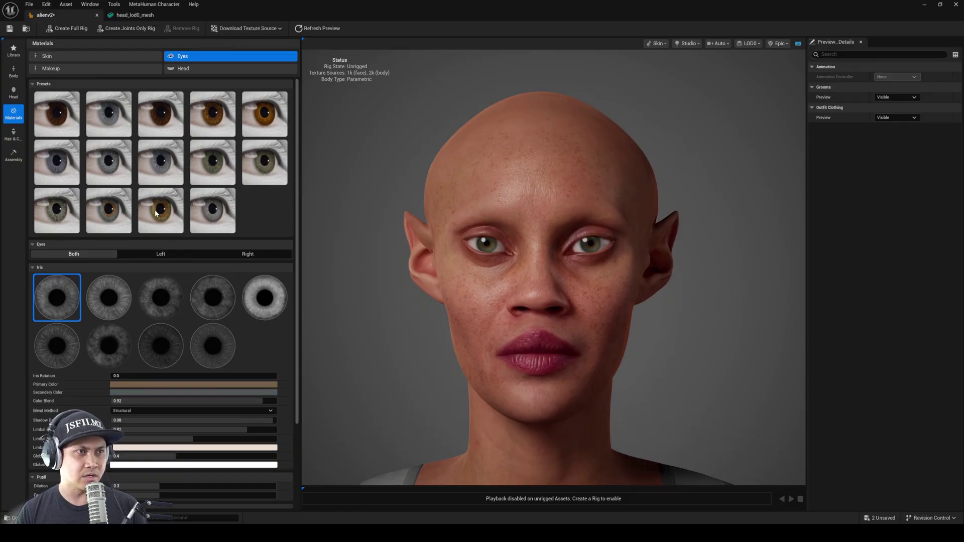
left_click(217, 217)
left_click(165, 211)
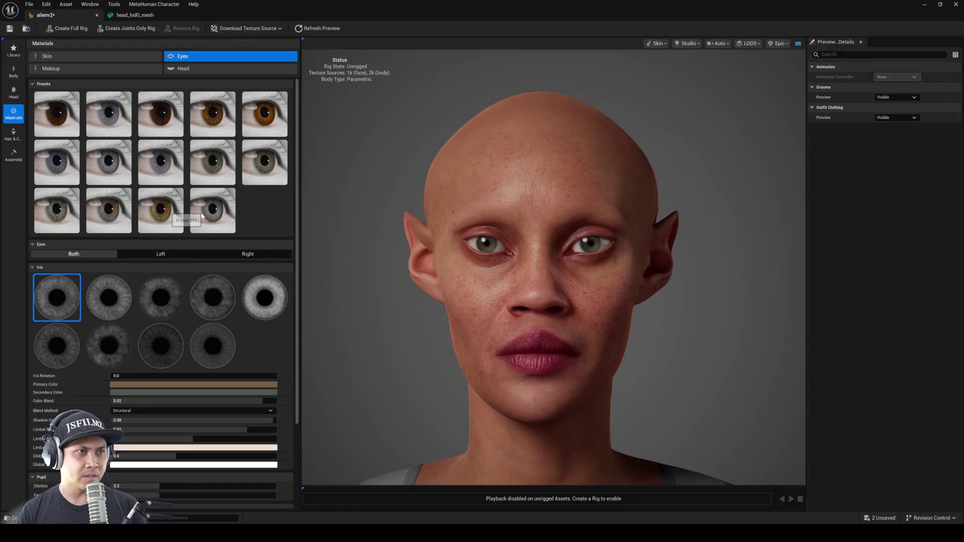
scroll(577, 242, "down", 1)
scroll(581, 237, "up", 2)
mouse_move(581, 237)
left_mouse_down()
mouse_move(472, 238)
mouse_move(581, 242)
left_mouse_up()
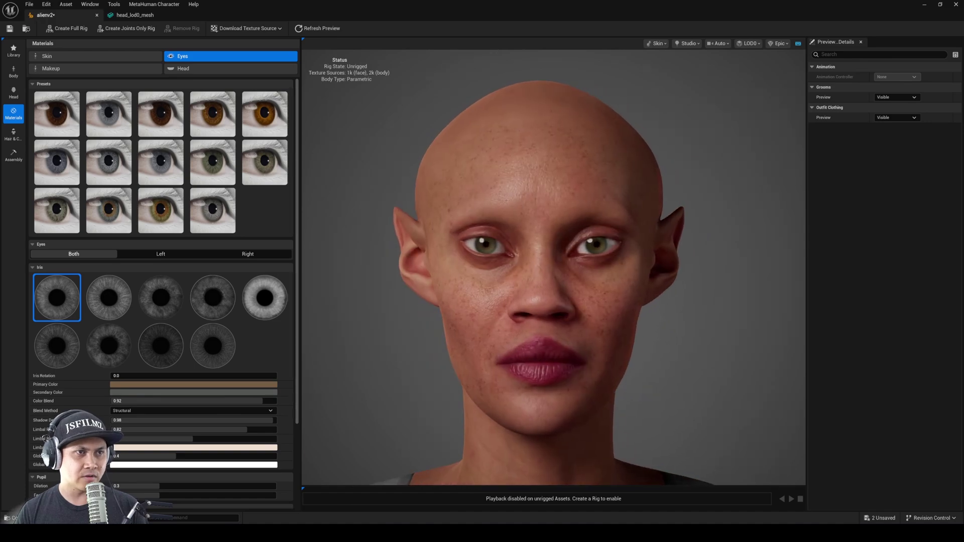
Step: Add the medium faux mohawk hair groom to the head and check how it fits
left_click(12, 135)
left_click(248, 180)
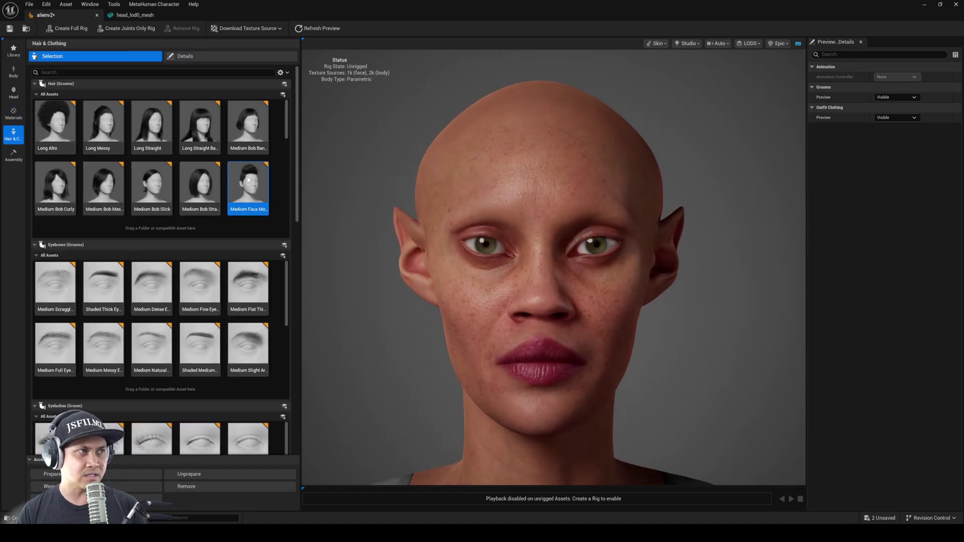
double_click(246, 182)
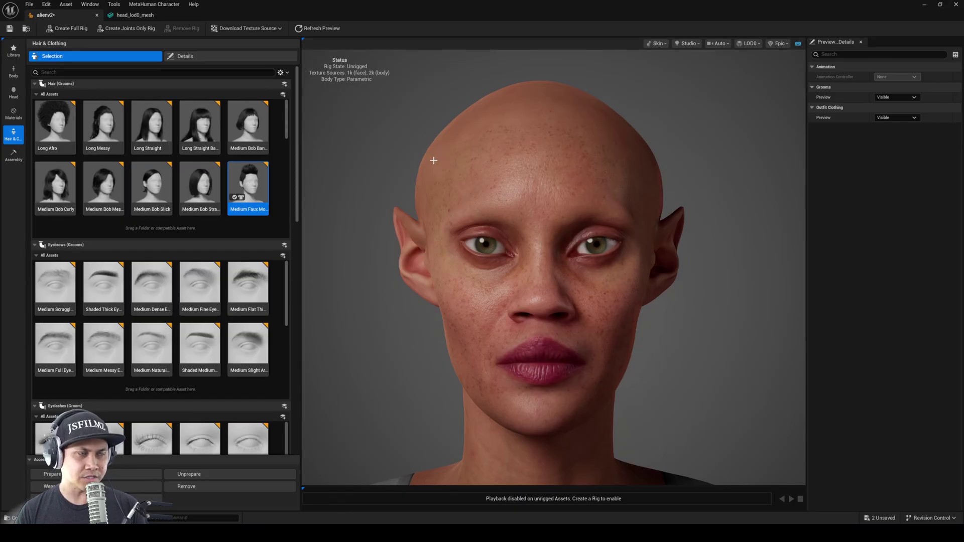
mouse_move(656, 180)
right_mouse_down("alt")
mouse_move(623, 180)
mouse_move(653, 181)
right_mouse_up("alt")
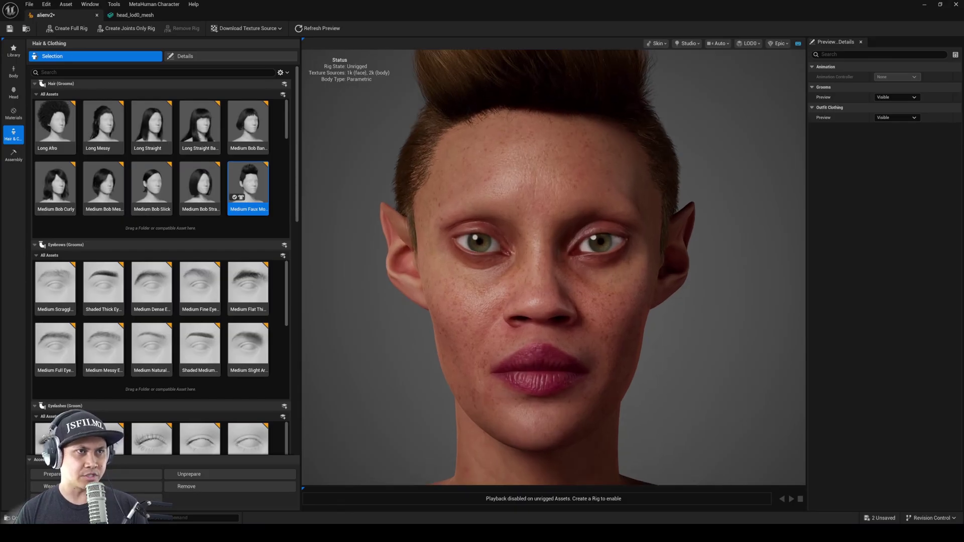
left_click_drag(656, 181, 587, 182, "alt")
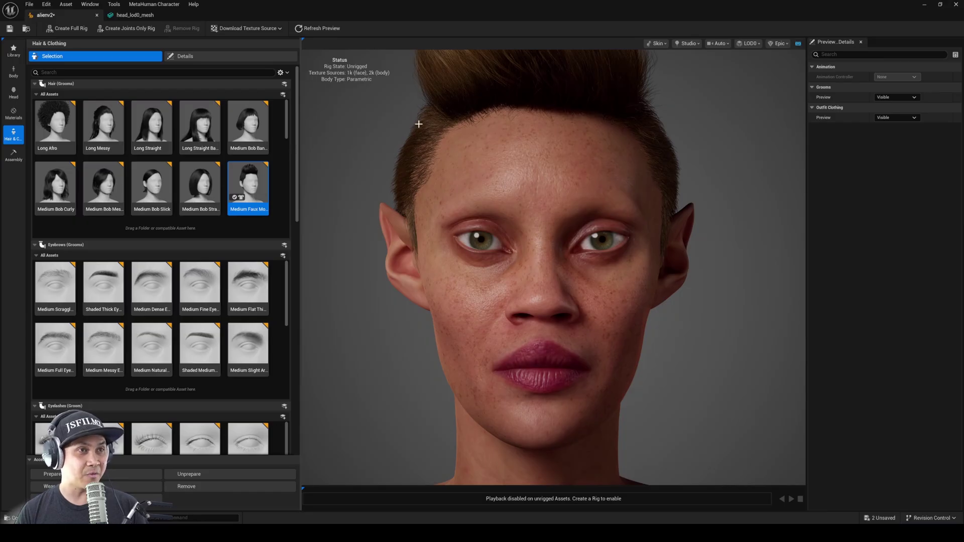
Step: Review the character's full body and create a full rig with joints and blend shapes
left_click(13, 75)
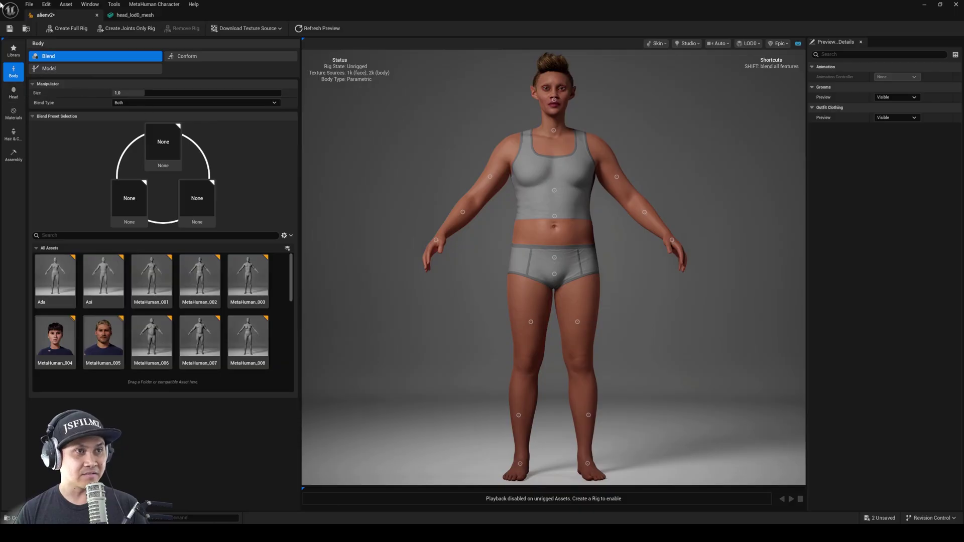
left_click(13, 93)
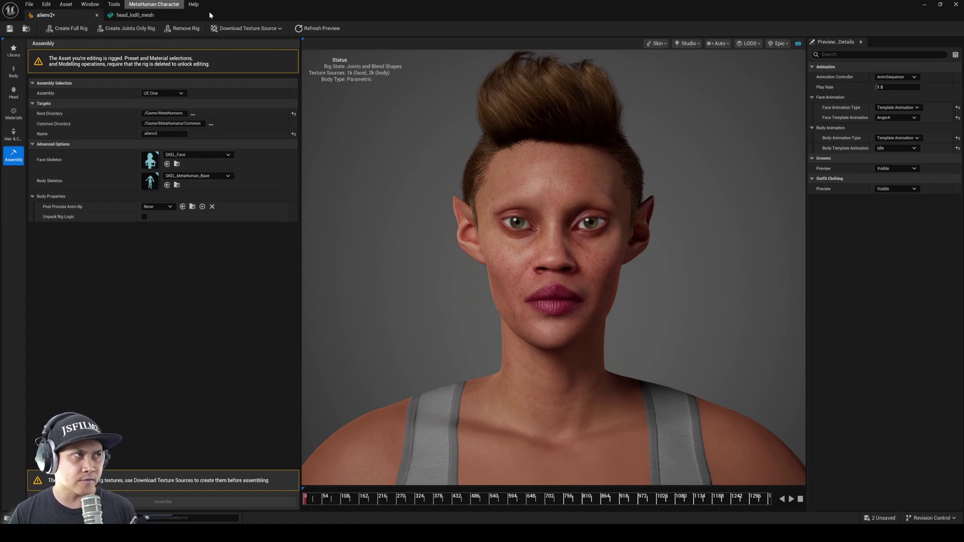
Step: Download the 8k resolution source textures for the face and body, and save the character
left_click(278, 28)
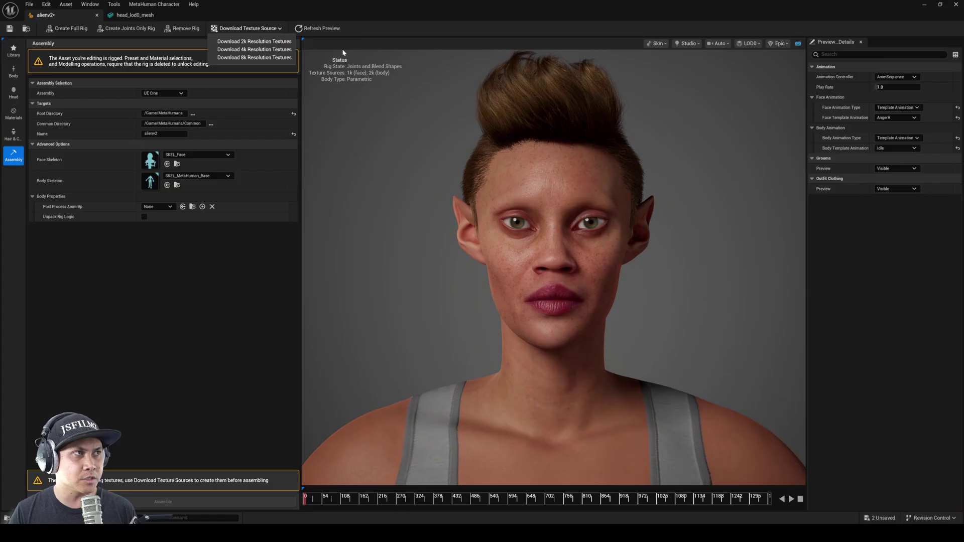
left_click(265, 58)
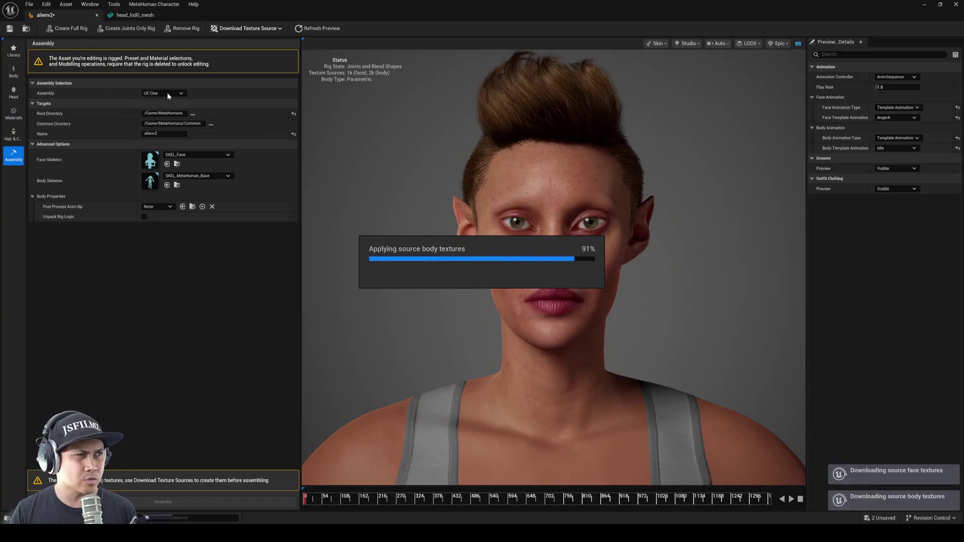
left_click(10, 29)
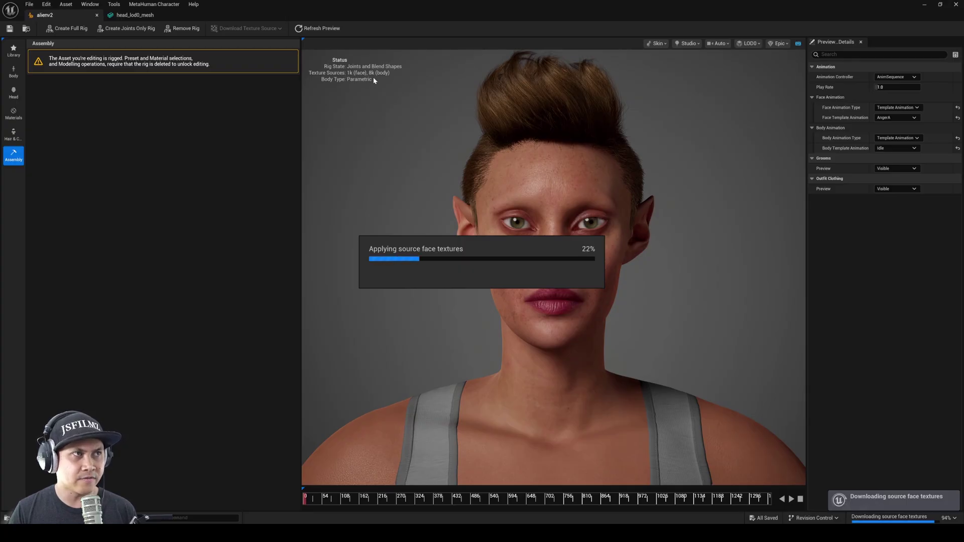
Step: Inspect the character's full body and review the assembly settings for the rigged MetaHuman
left_click(13, 93)
left_click(13, 72)
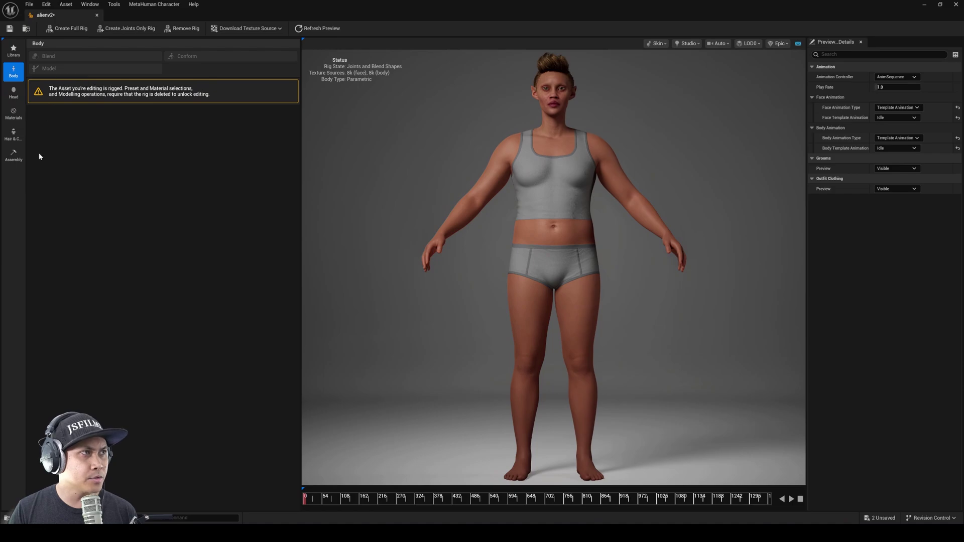
left_click(14, 155)
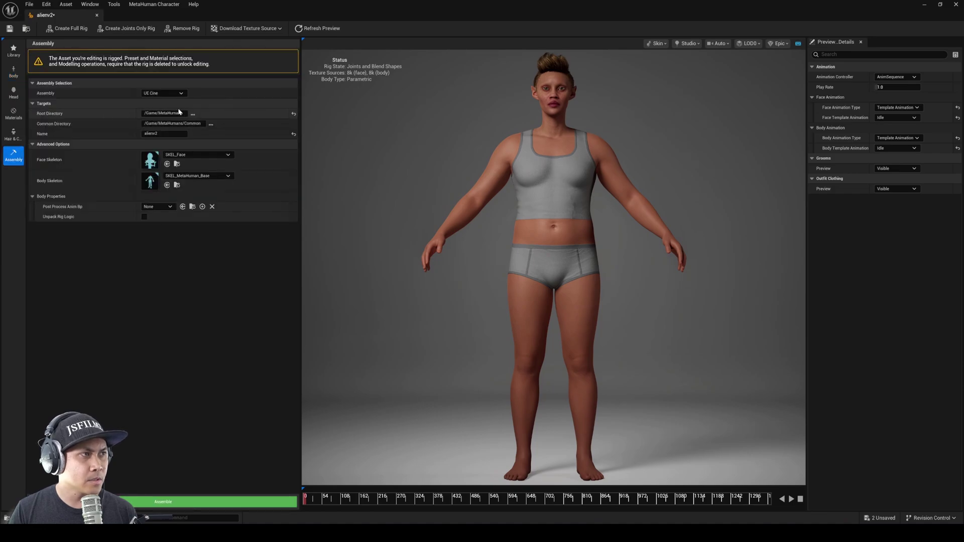
left_click(167, 85)
left_click(164, 91)
left_click(160, 84)
left_click(69, 104)
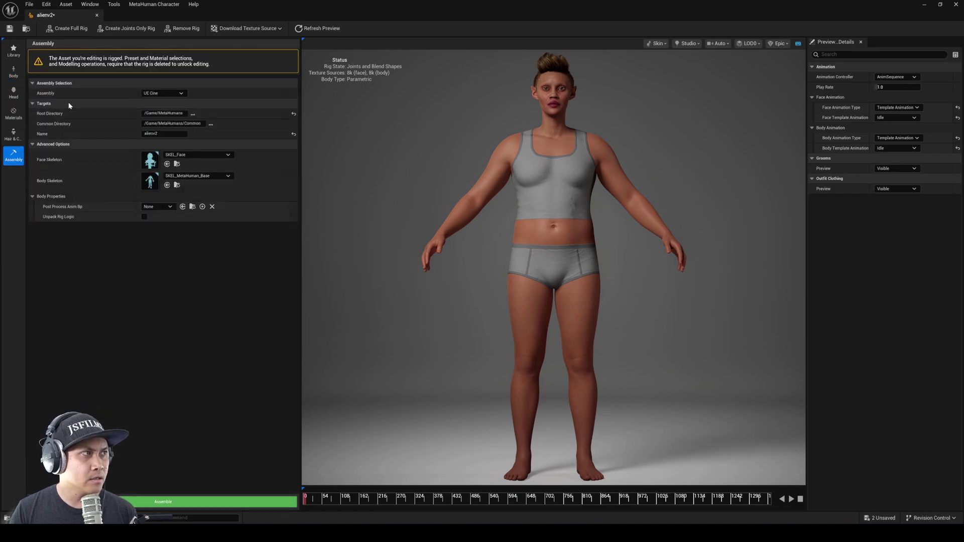
Step: Check the UE Optimized quality options, return the assembly type to UE Cine, and assemble the character
left_click(159, 94)
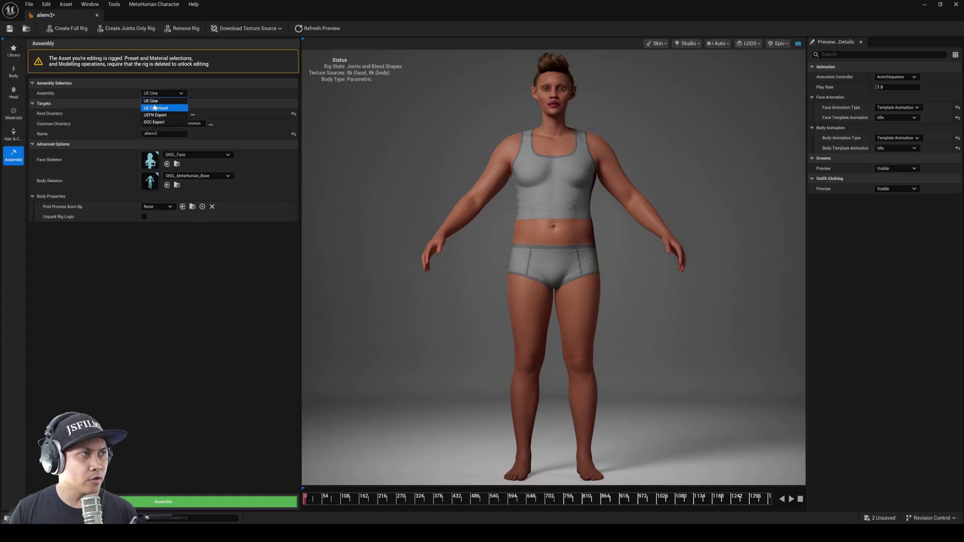
left_click(161, 103)
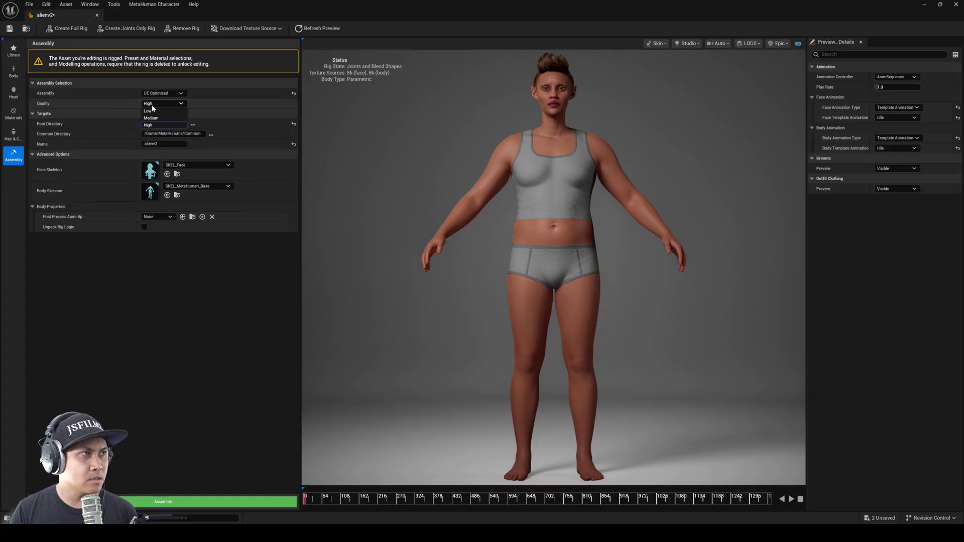
left_click(163, 93)
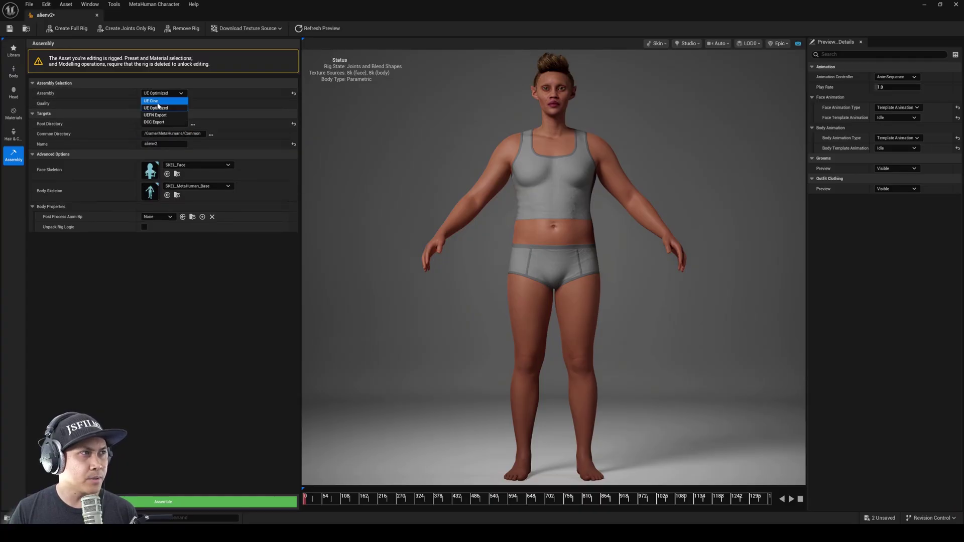
left_click(159, 111)
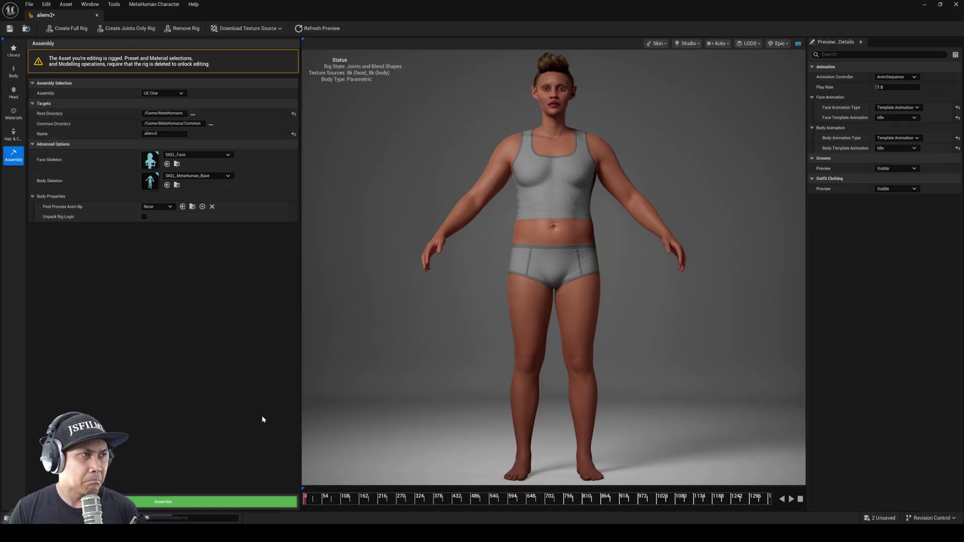
left_click(260, 502)
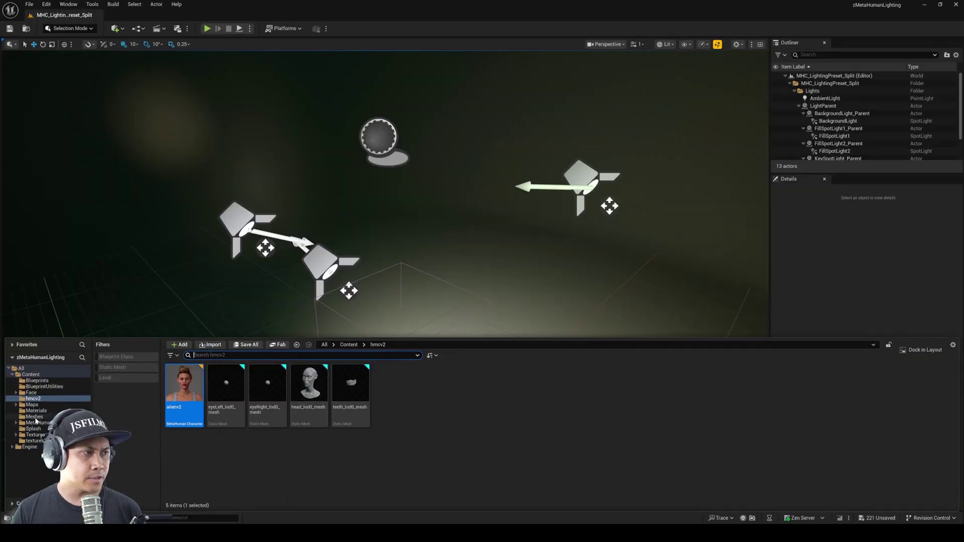
Step: Place the BP_alienv2 blueprint from the MetaHumans/alienv2 folder into the split lighting level
left_click(42, 423)
left_click(197, 401)
double_click(197, 400)
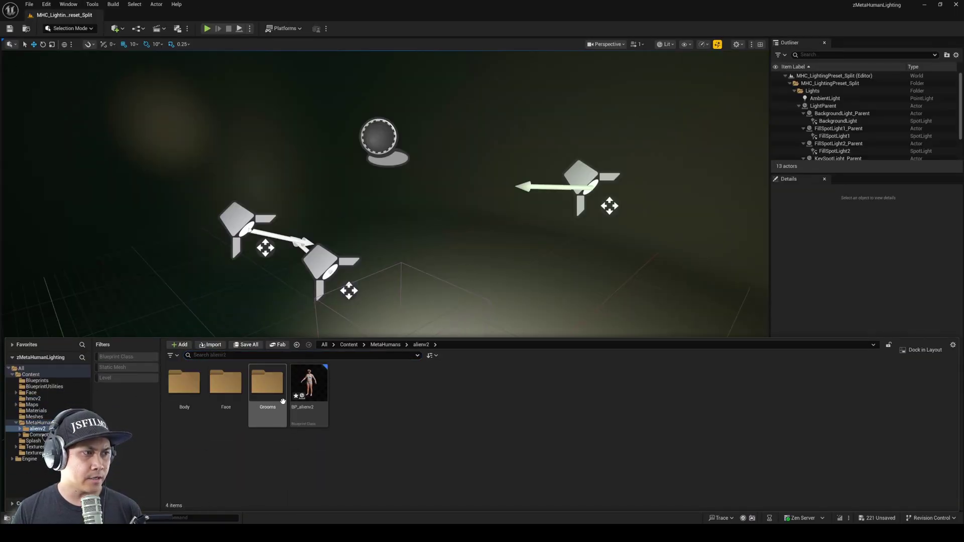
left_click_drag(312, 384, 384, 346)
Step: Examine the placed character's face and hair up close under the level's lighting
right_click_drag(558, 303, 427, 258)
key("w")
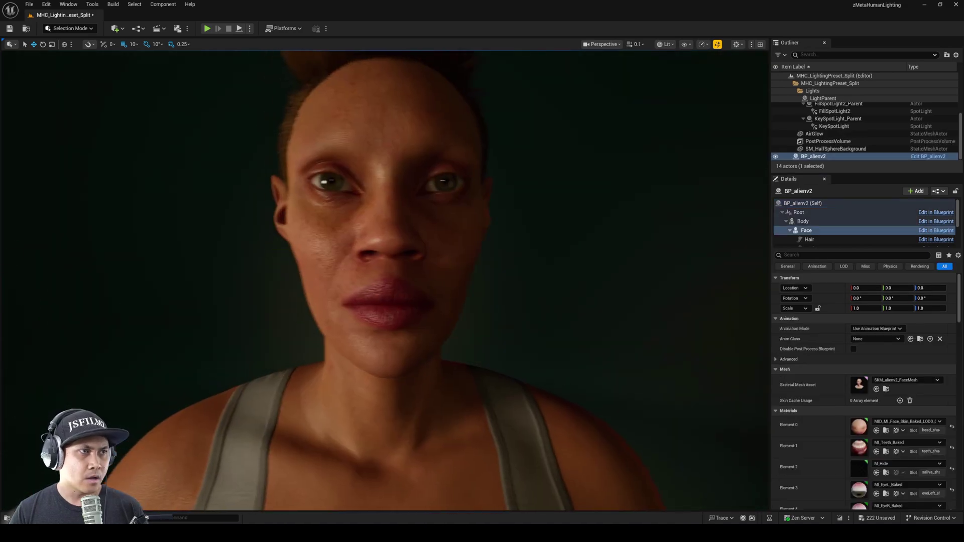
key("s")
right_click_drag(427, 258, 394, 238)
key("w")
scroll(422, 249, "up", 1)
key("d")
key("a")
key("s")
key("d")
scroll(394, 246, "down", 1)
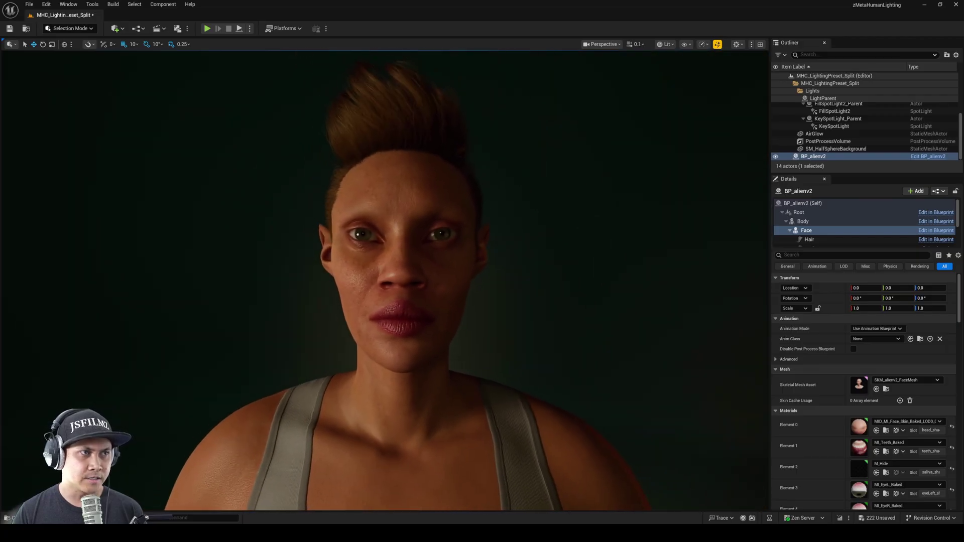
Step: Create a level sequence named NewLevelSequence in the Content folder and add BP_alienv2 to it as an actor track
left_click(160, 29)
left_click(190, 50)
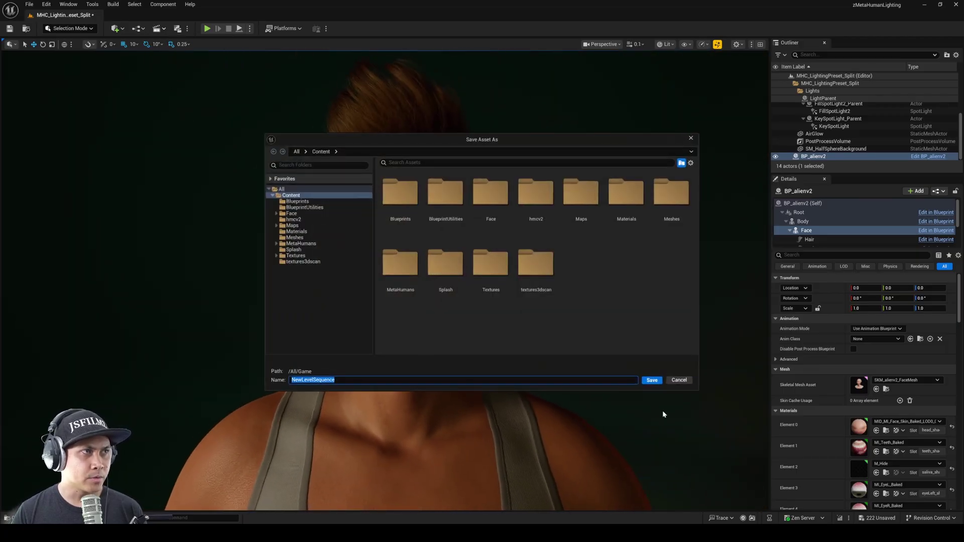
left_click(649, 381)
left_click(18, 435)
mouse_move(40, 287)
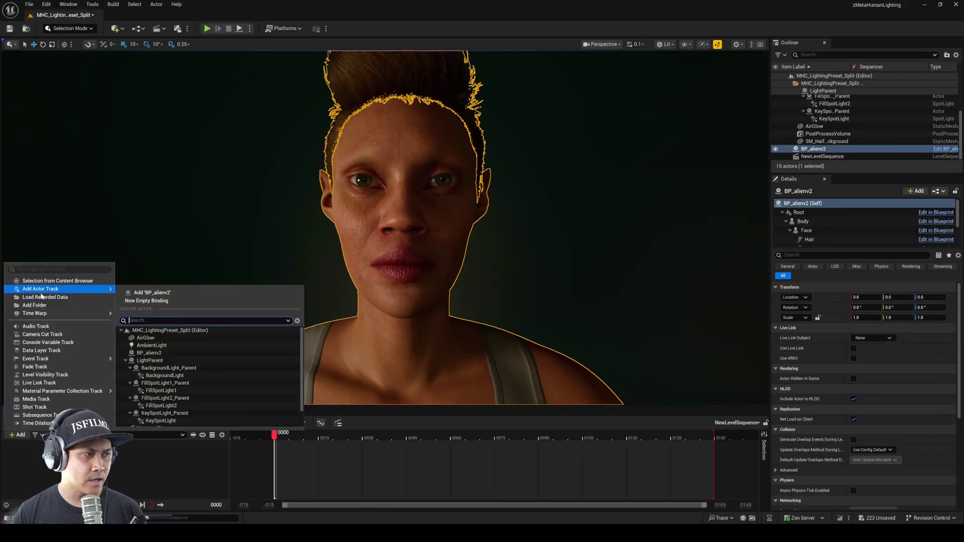
left_click(155, 289)
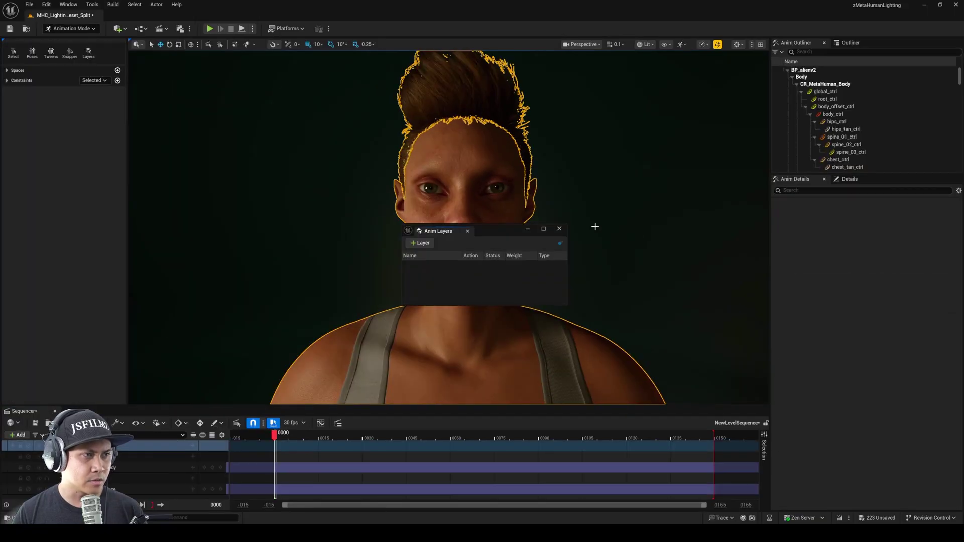
left_click(559, 229)
left_click_drag(168, 405, 168, 318)
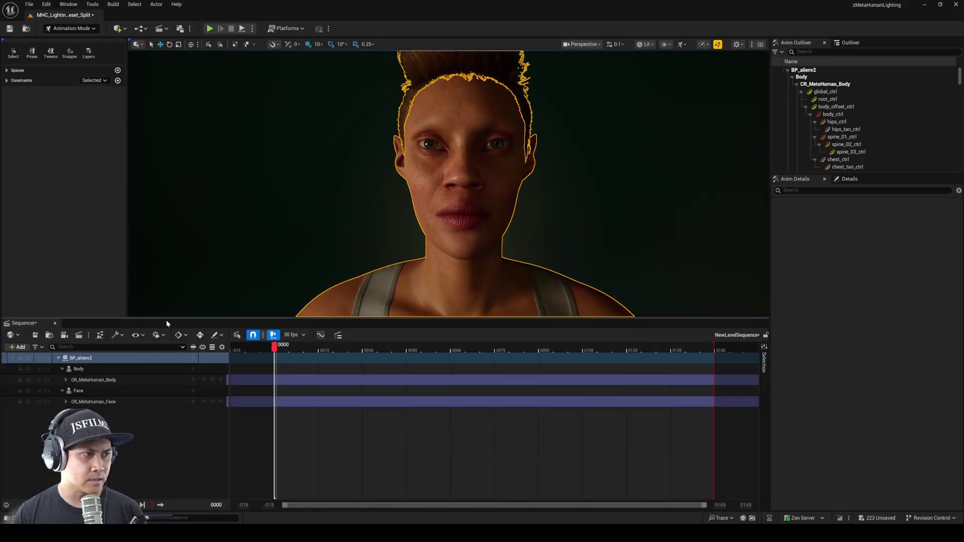
Step: Delete the body control rig track and import the face gymnastics FBX from Downloads onto CR_MetaHuman_Face using MetaHuman Control Mappings
left_click(105, 380)
key("Delete")
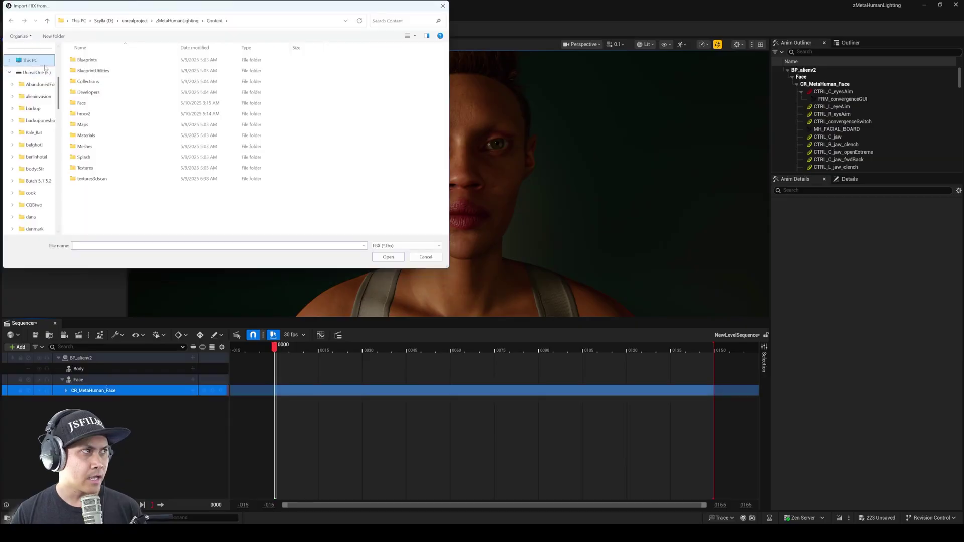
left_click(42, 85)
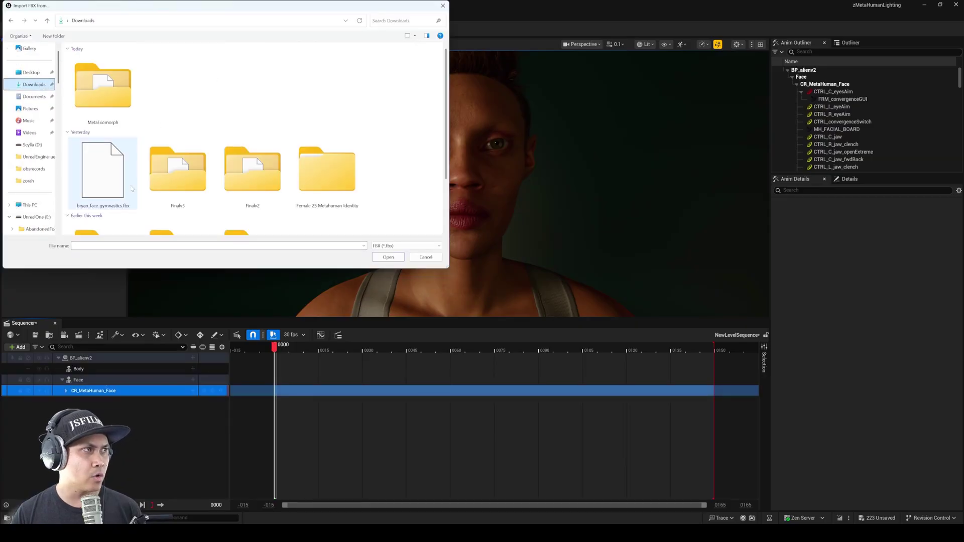
double_click(103, 165)
left_click(436, 381)
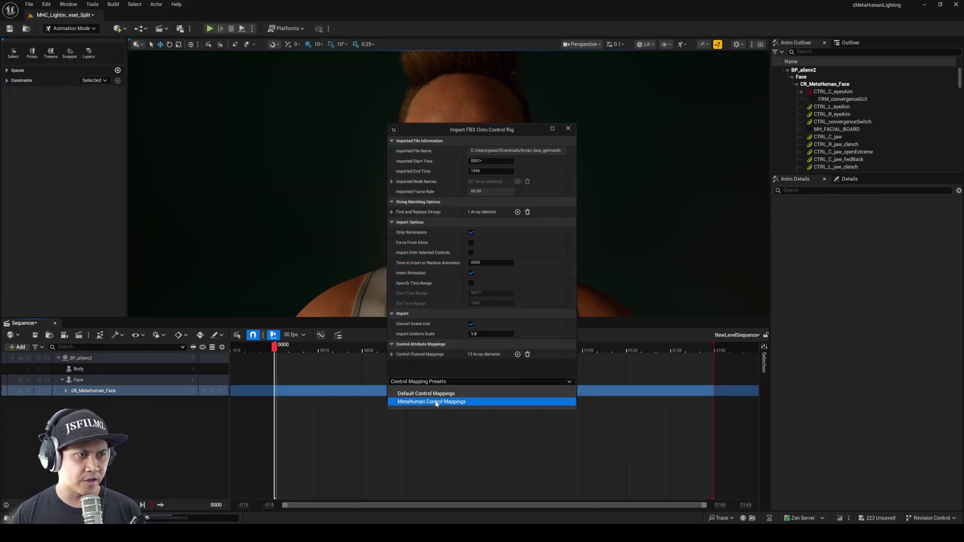
left_click(432, 402)
left_click(549, 393)
Step: Extend the sequence's playback range to the end of the imported face animation, about frame 1939
scroll(511, 389, "down", 7, "ctrl")
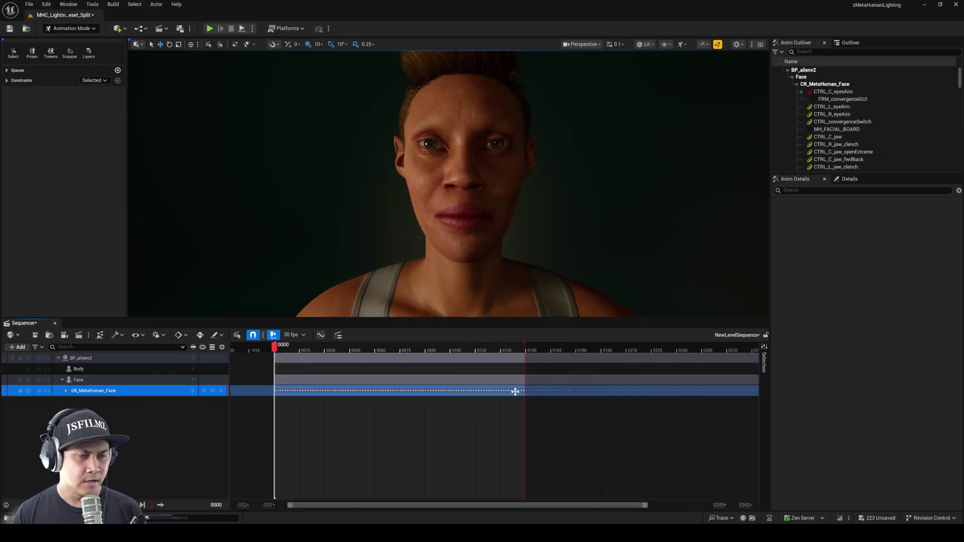
left_click_drag(397, 351, 589, 351)
scroll(519, 366, "down", 6, "ctrl")
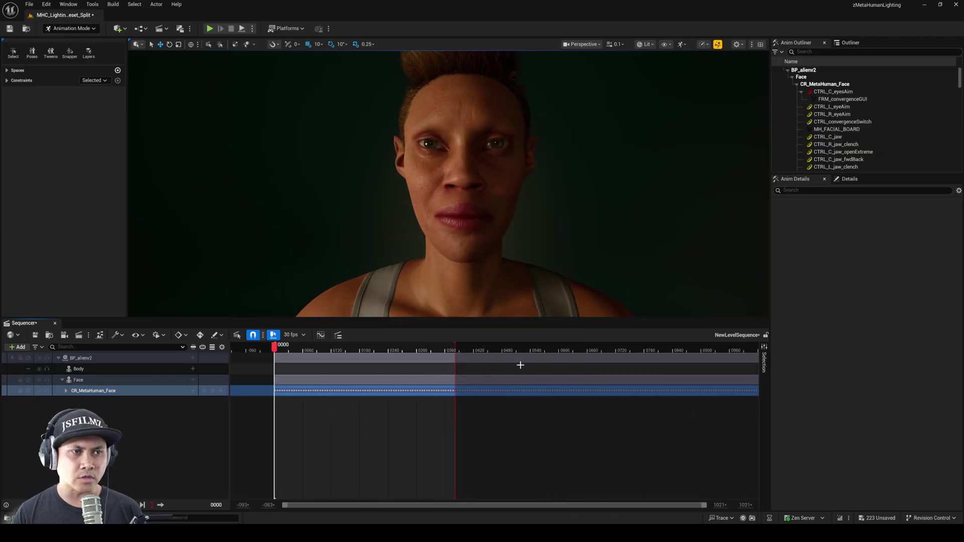
left_click_drag(378, 347, 567, 348)
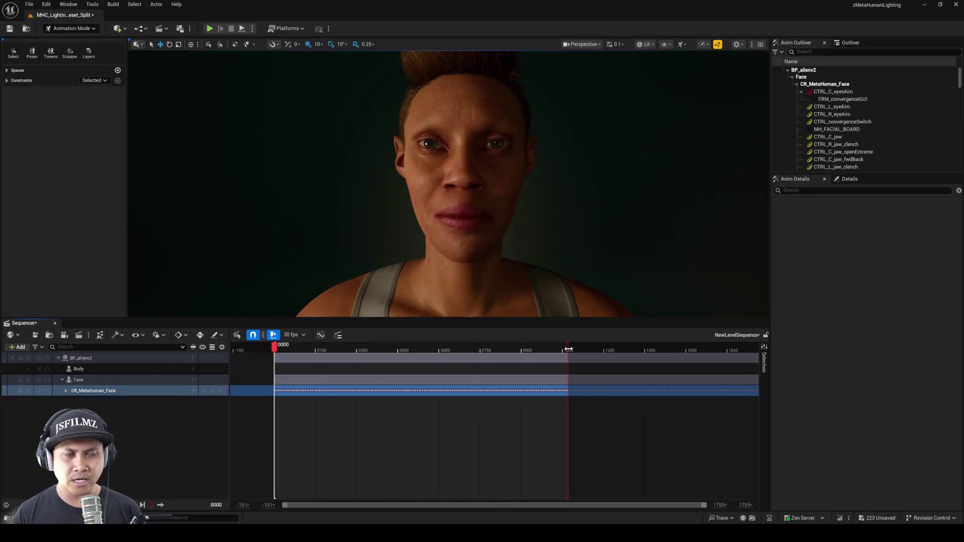
scroll(502, 351, "down", 2, "ctrl")
left_click_drag(447, 347, 582, 348)
Step: Frame the face in an enlarged viewport and play through the facial animation, examining expressions at several points up to frame 1300
right_click_drag(502, 221, 522, 218)
scroll(509, 221, "up", 2)
right_click_drag(545, 276, 561, 288)
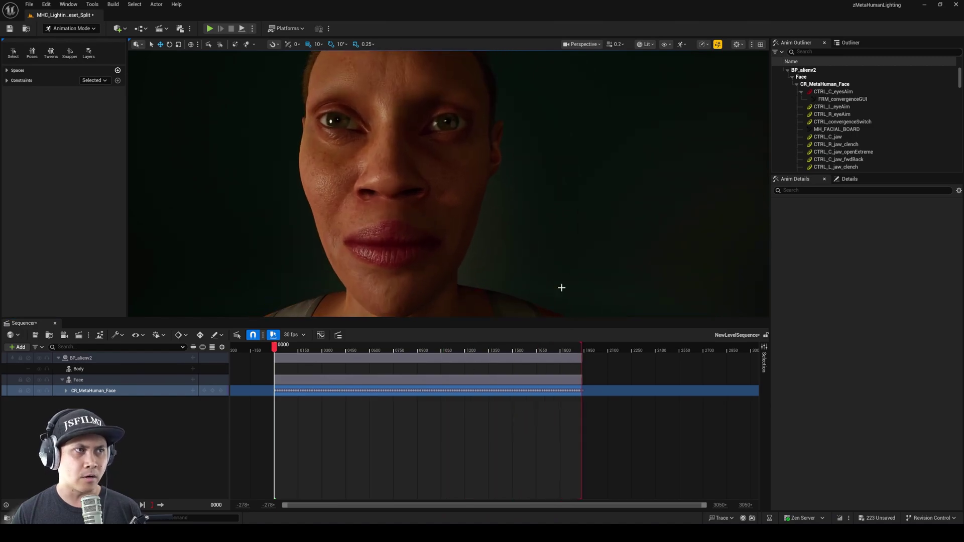
left_click_drag(507, 318, 512, 383)
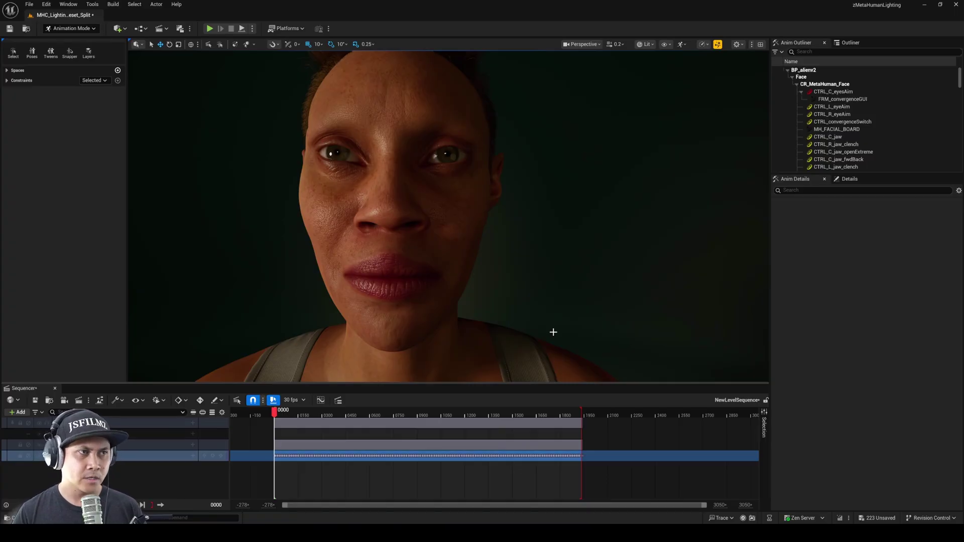
scroll(426, 211, "down", 2)
mouse_move(448, 216)
right_mouse_down()
mouse_move(427, 211)
mouse_move(447, 213)
right_mouse_up()
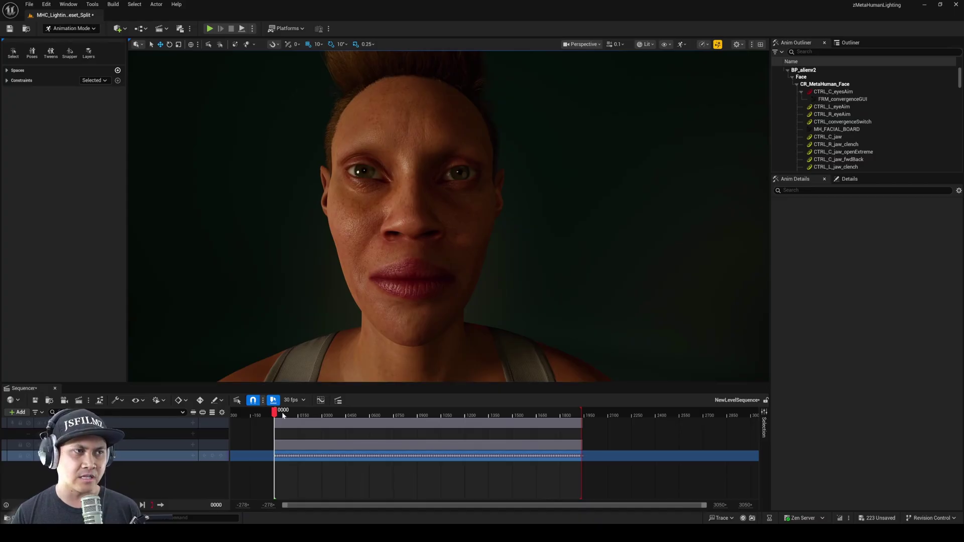
left_click_drag(282, 415, 285, 414)
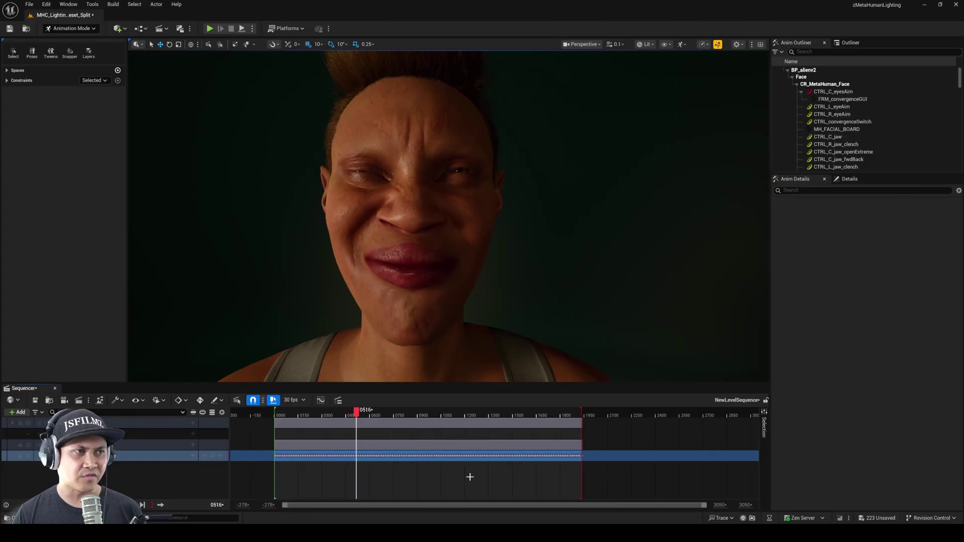
left_click(376, 412)
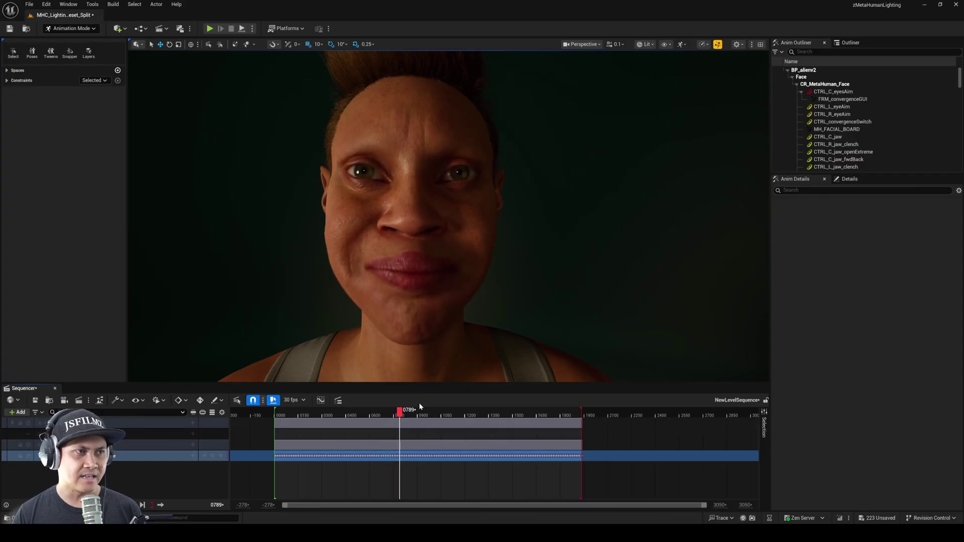
left_click_drag(432, 417, 483, 415)
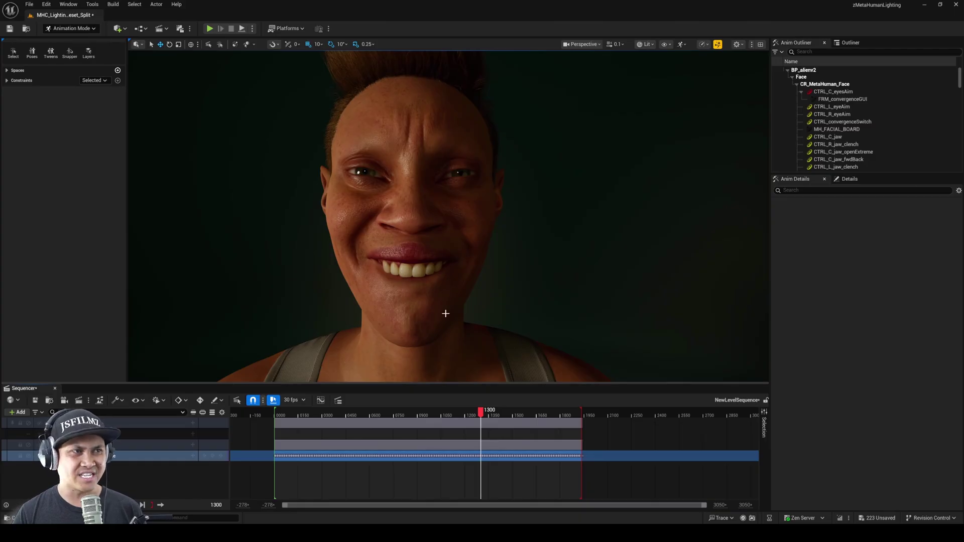
left_click(427, 412)
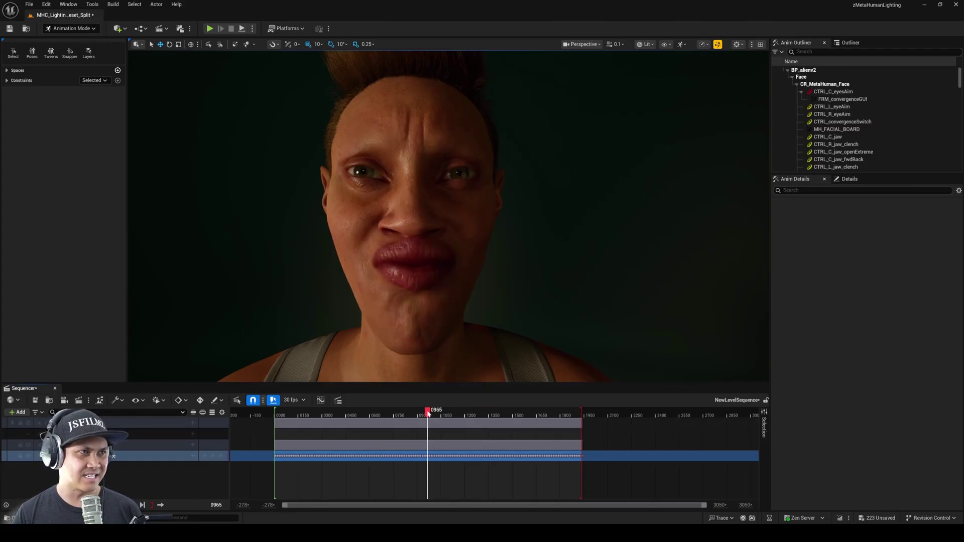
Step: Replay the animation from frame 965 with the full hairstyle framed, examine the mouth shapes, and set the playhead to frame 243
key("space")
key("a")
right_click_drag(432, 261, 497, 256)
scroll(446, 259, "up", 1)
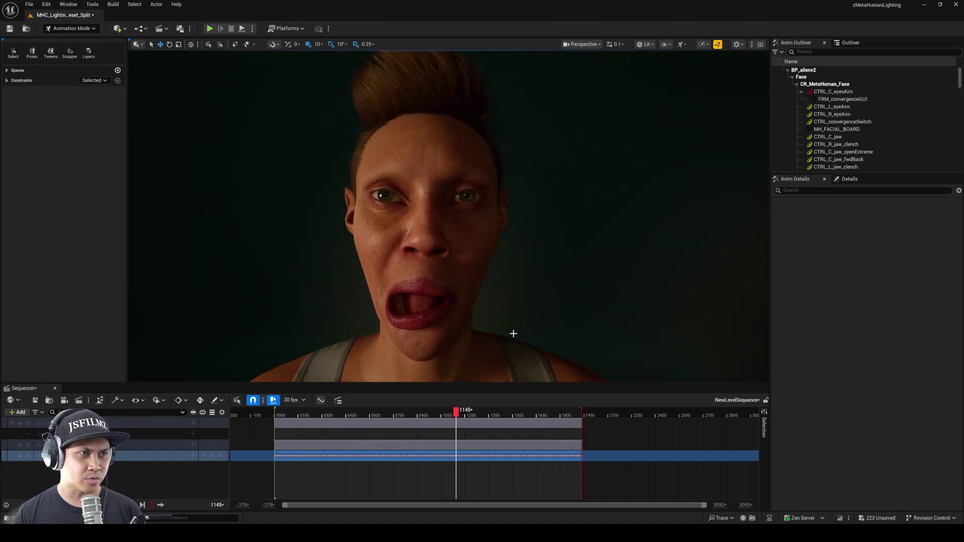
left_click(436, 416)
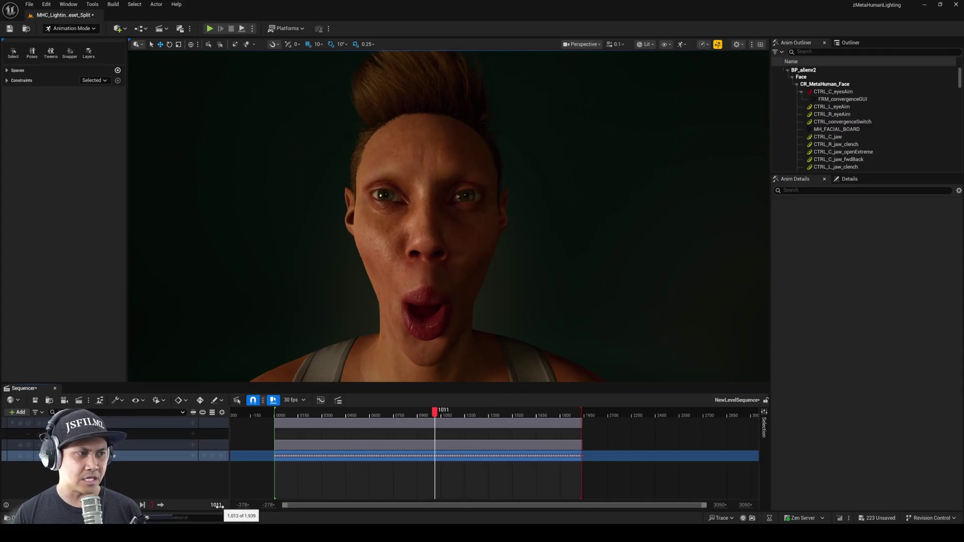
type("0")
key("Return")
scroll(331, 452, "down", 4, "ctrl")
left_click(341, 413)
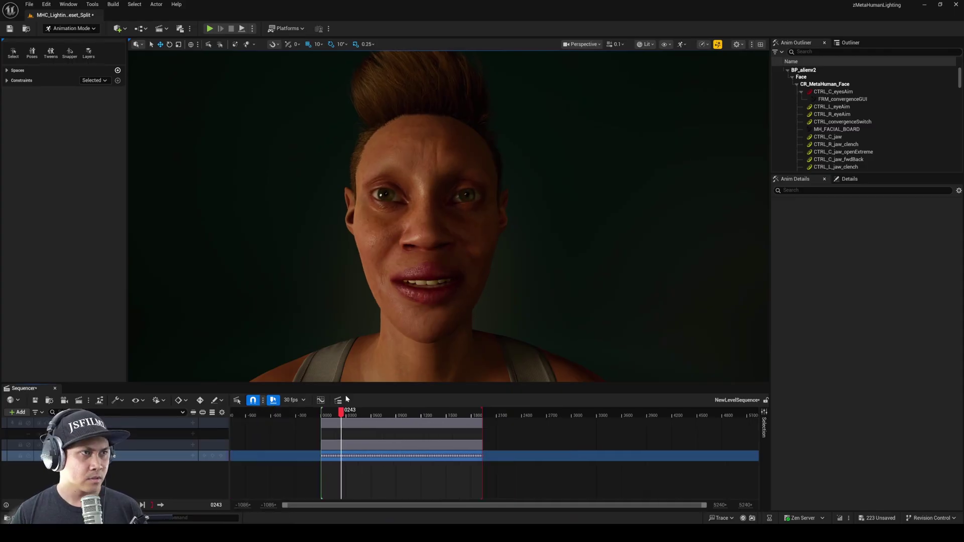
Step: Select the Face component of BP_alienv2 and open its skeletal mesh SKM_alienv2_FaceMesh for editing
left_click(413, 281)
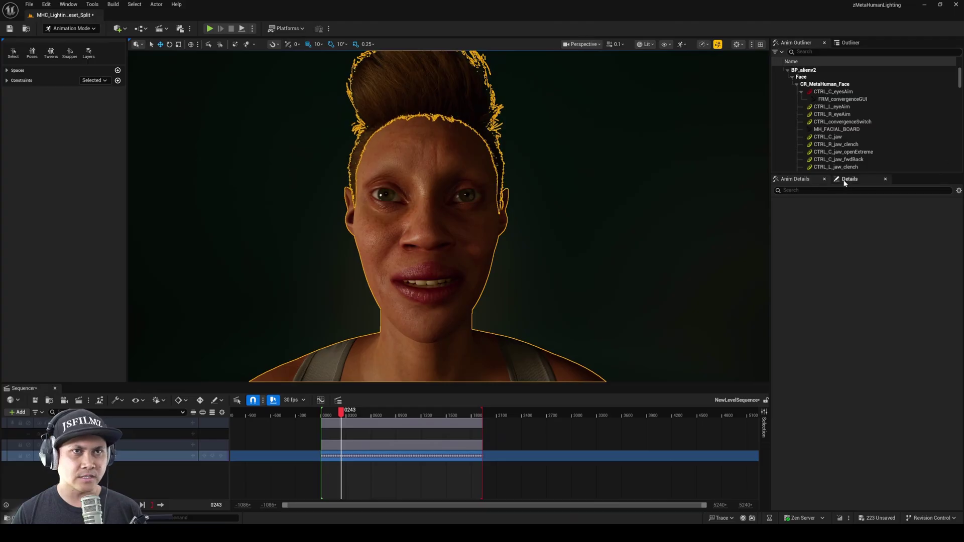
left_click(850, 42)
left_click(813, 148)
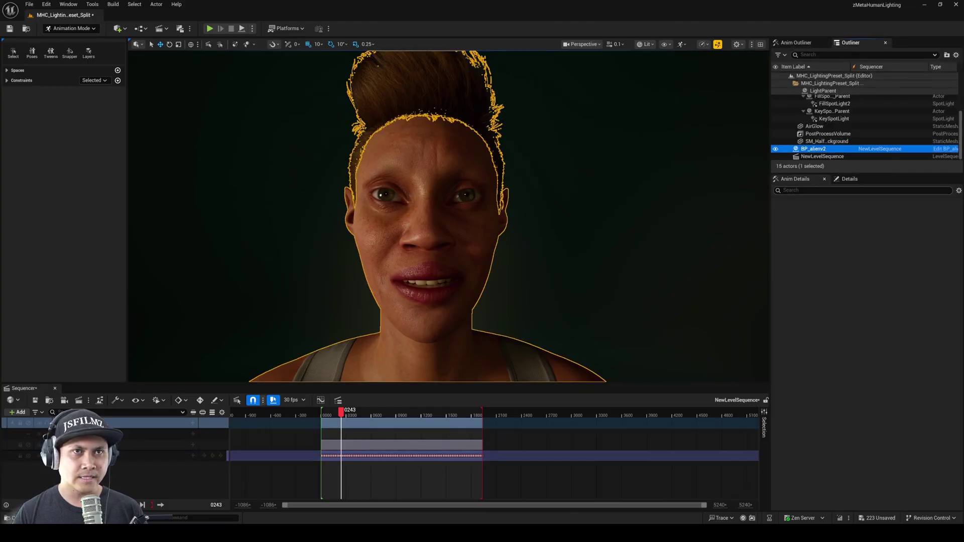
left_click(849, 179)
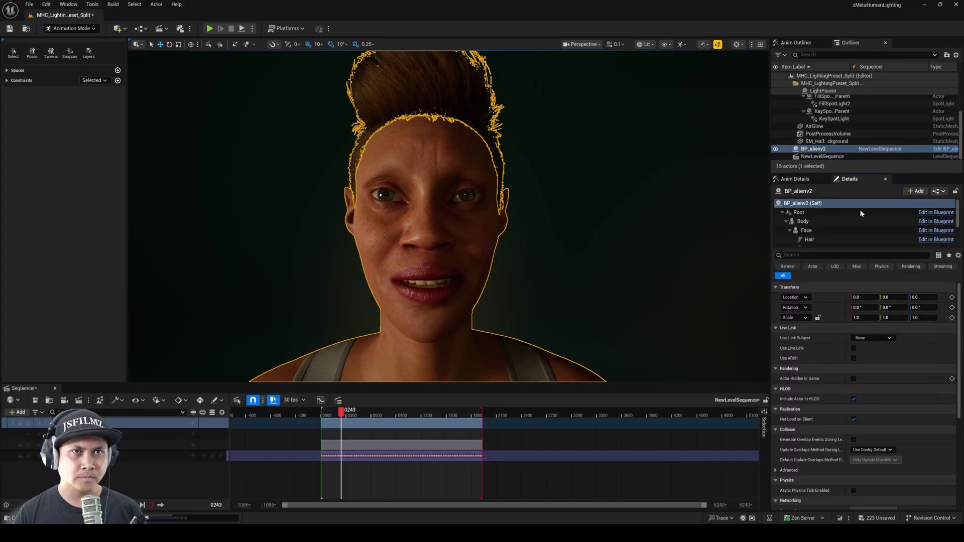
left_click(805, 231)
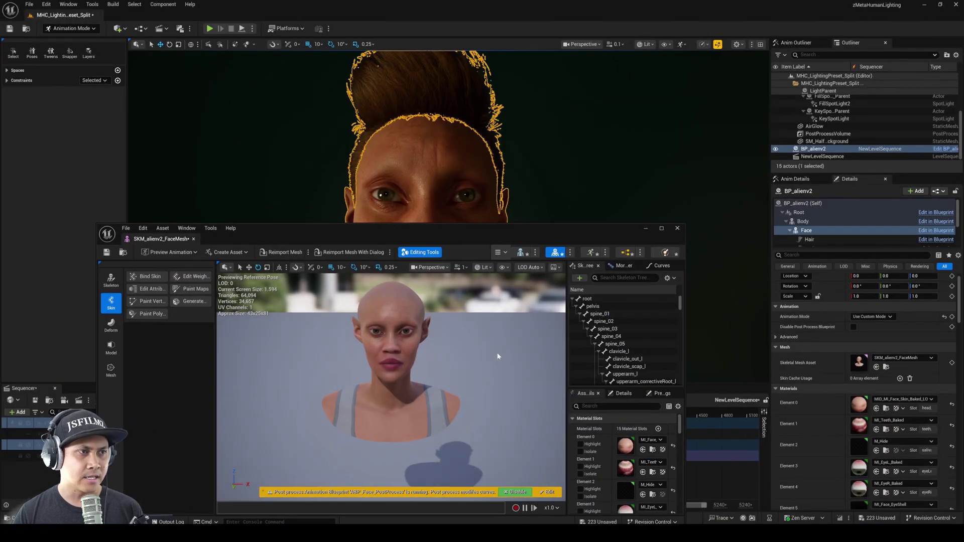
Step: Open the face skin material in the first material slot and assign the FaceColor_MAIN_G texture from Content/Face/Updated as Basecolor Baked
double_click(626, 446)
scroll(622, 421, "down", 5)
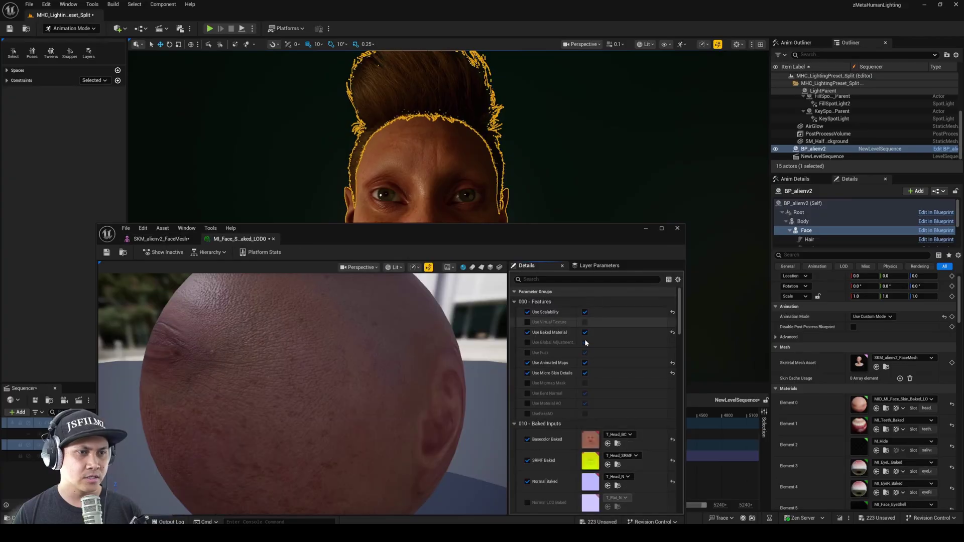
key("ctrl+space")
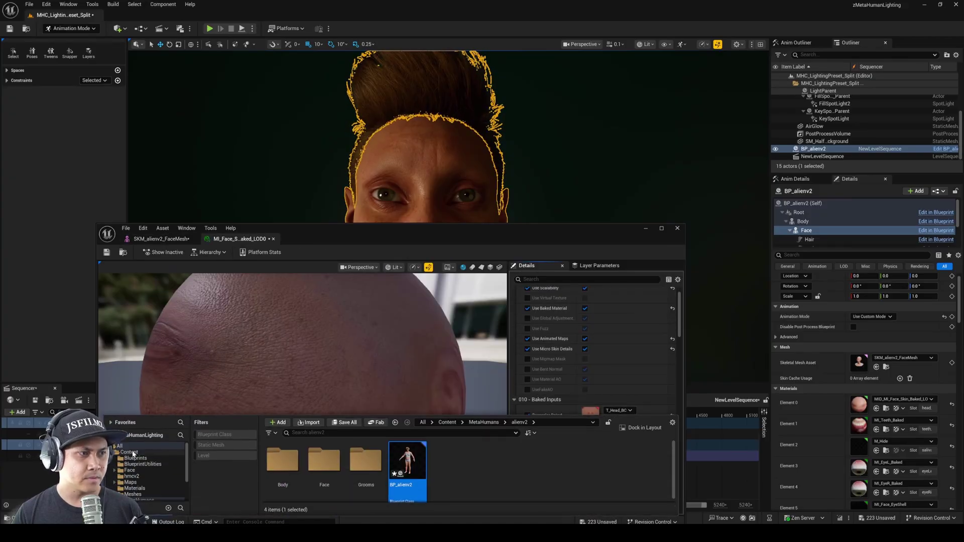
double_click(324, 459)
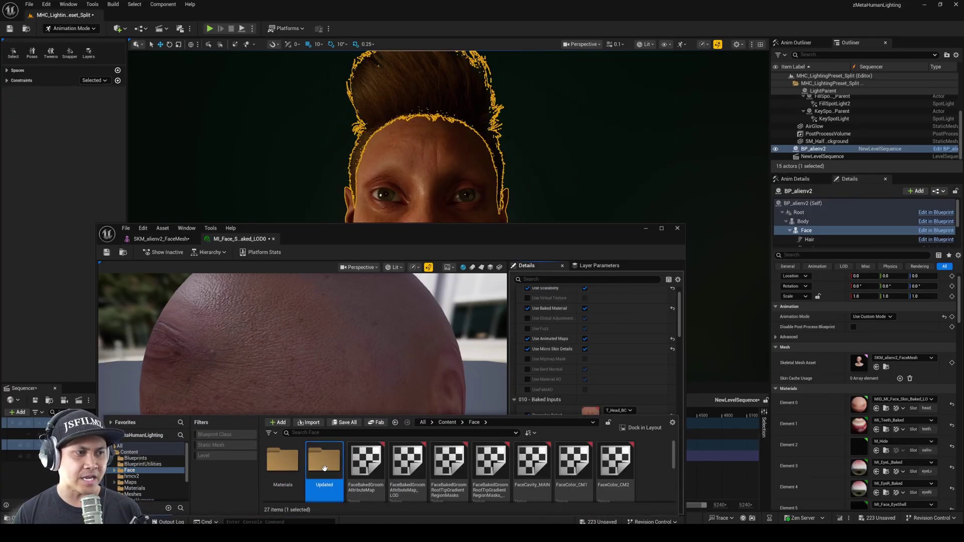
scroll(628, 471, "down", 2)
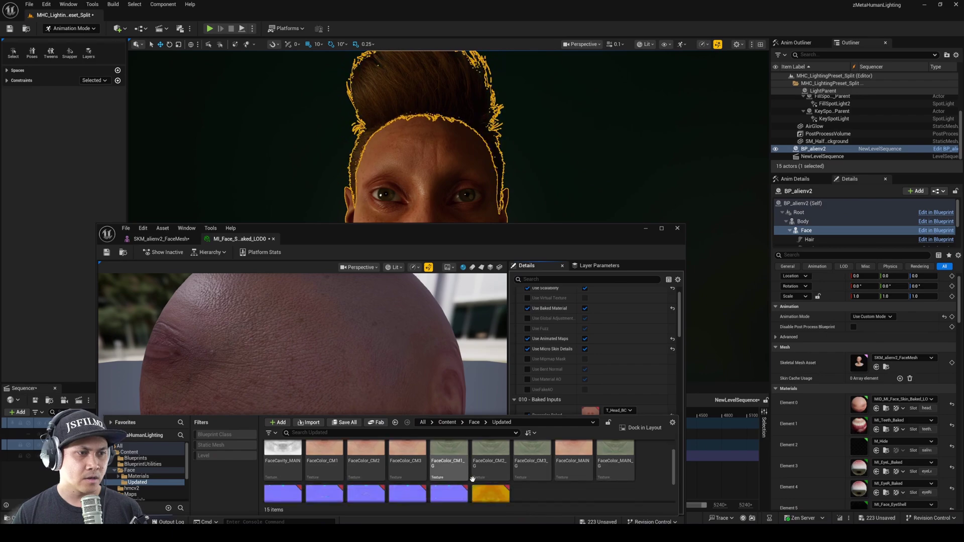
left_click(623, 460)
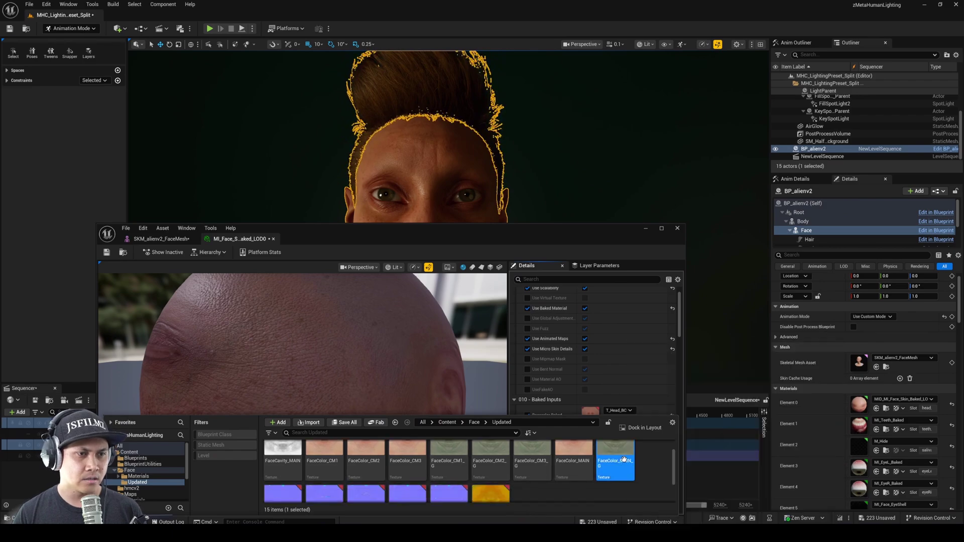
left_click(608, 399)
left_click_drag(606, 428, 607, 422)
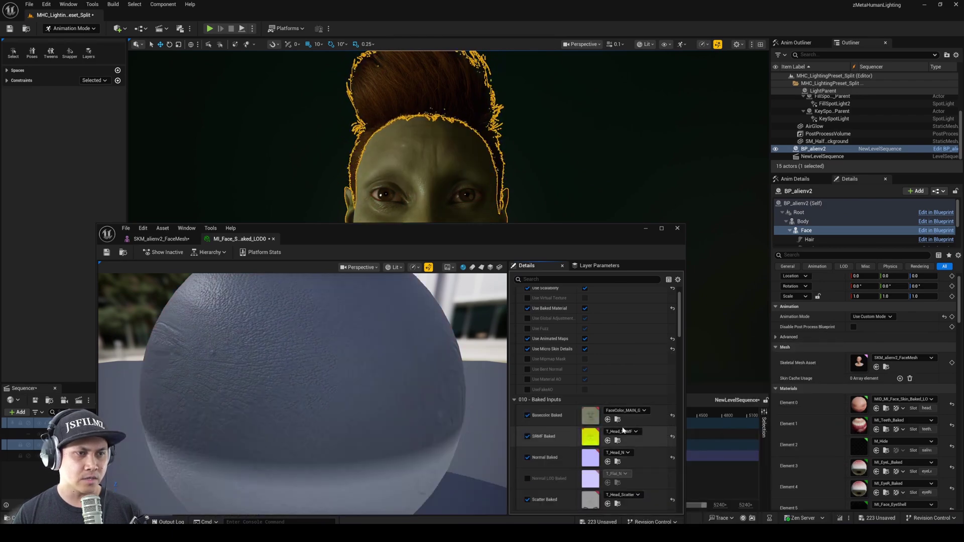
Step: Assign the FaceNormal_MAIN texture as the face material's Normal Baked input and return to the level viewport
key("ctrl+space")
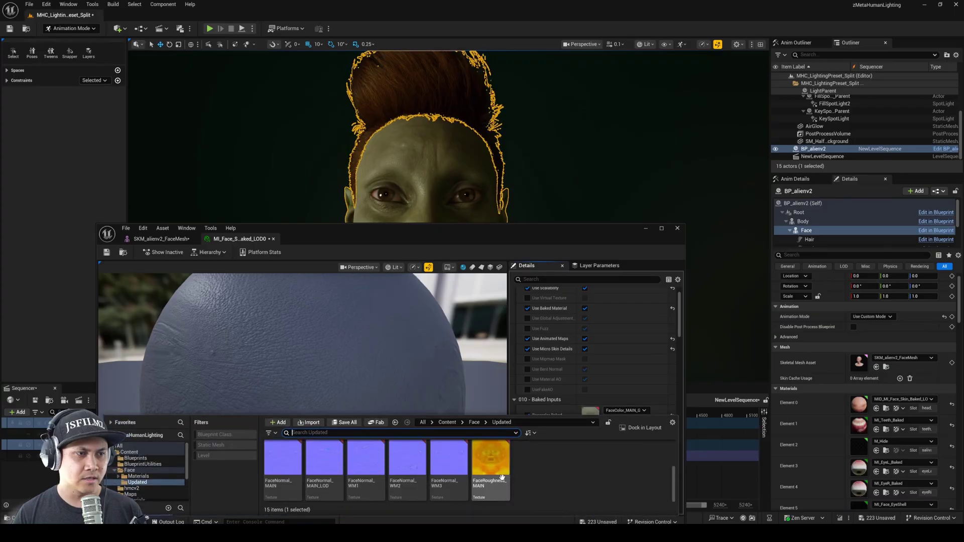
left_click(286, 464)
left_click(663, 396)
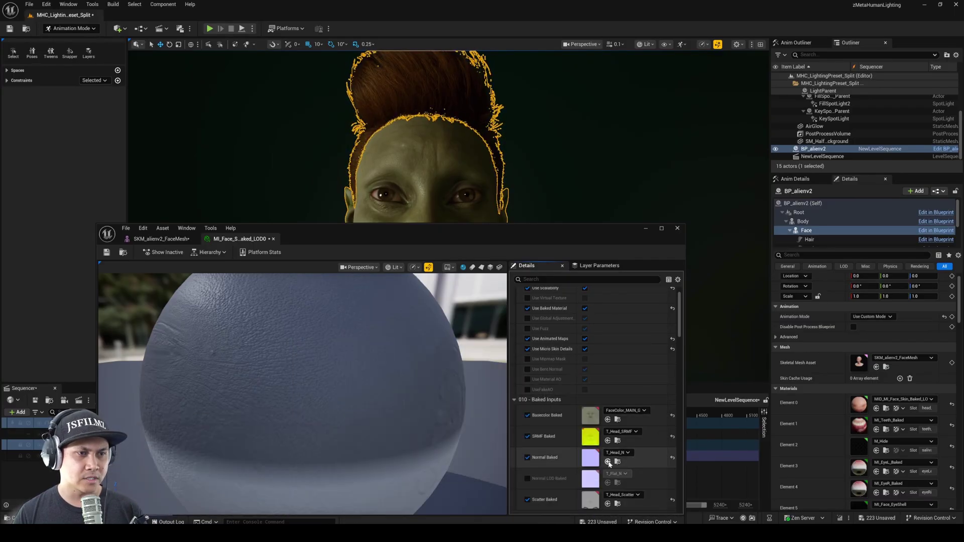
left_click(607, 462)
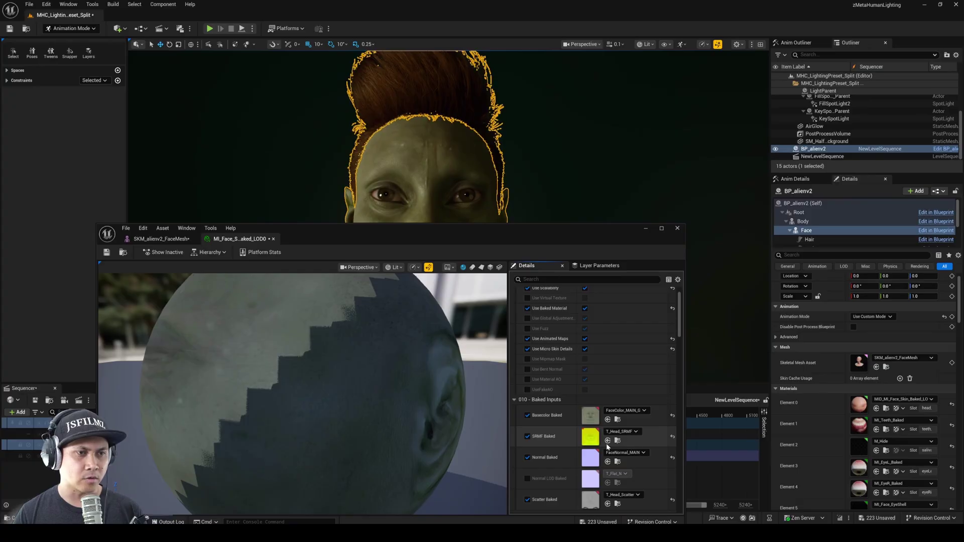
scroll(613, 439, "down", 1)
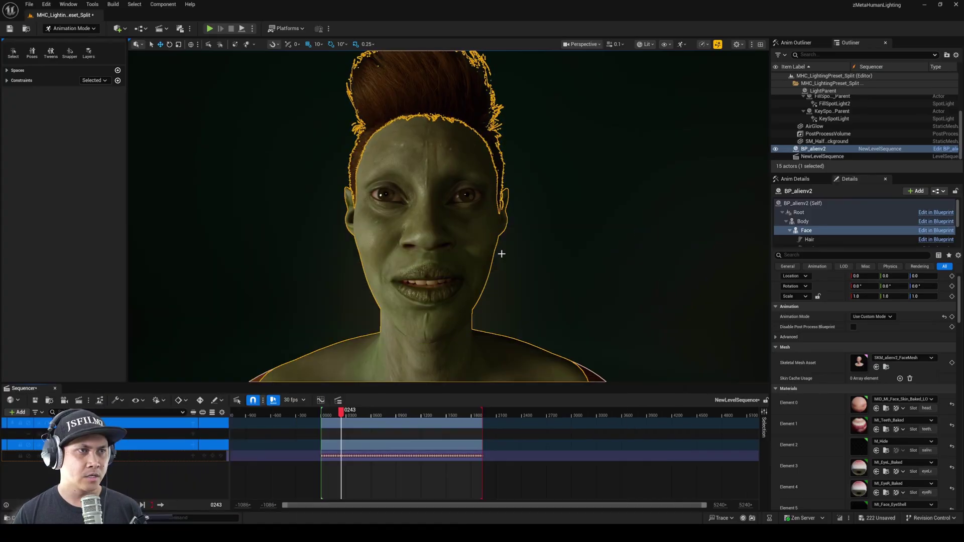
Step: Move in close to the green face and enter a near clip plane console command for close-up viewing
left_click(510, 252)
right_click_drag(351, 341, 495, 279)
key("w")
key("s")
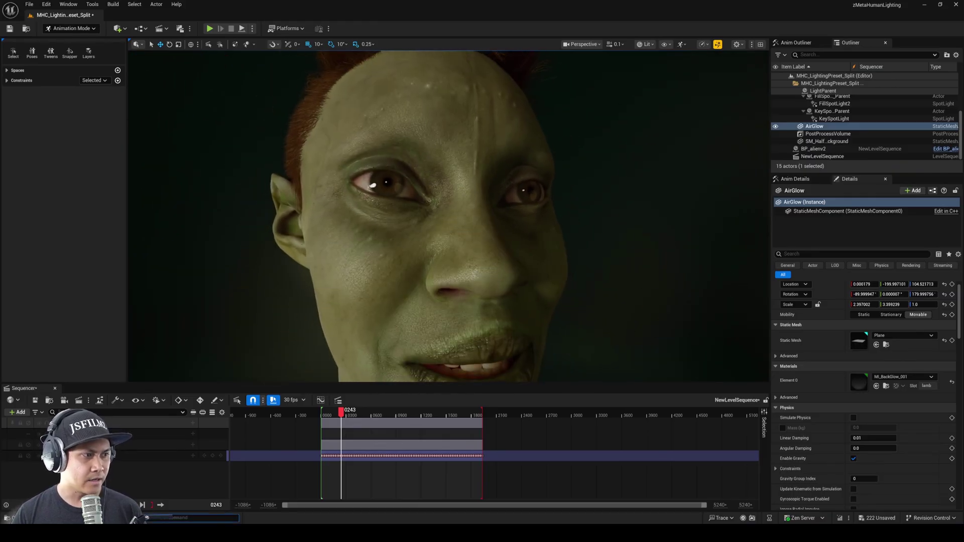
type("nearcl")
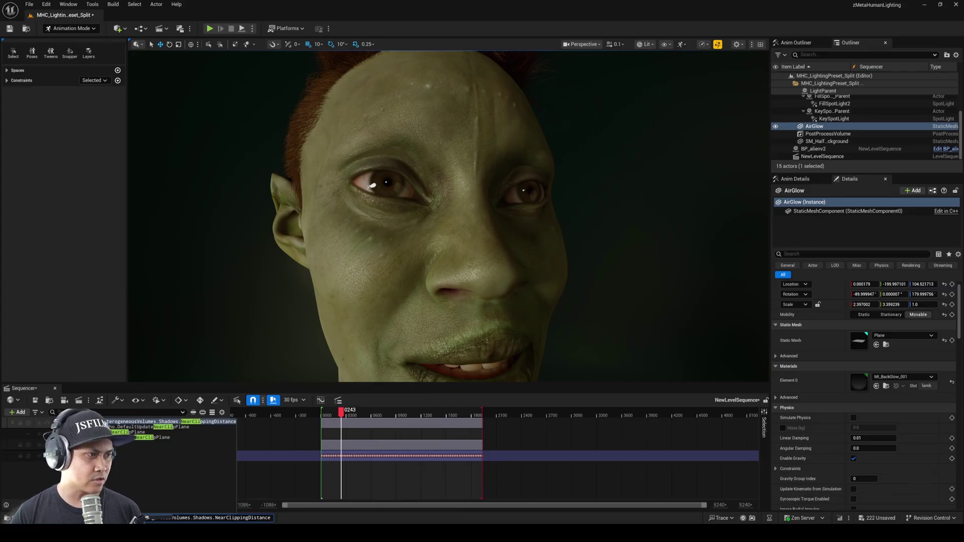
key("Return")
key("w")
right_click_drag(555, 279, 555, 280)
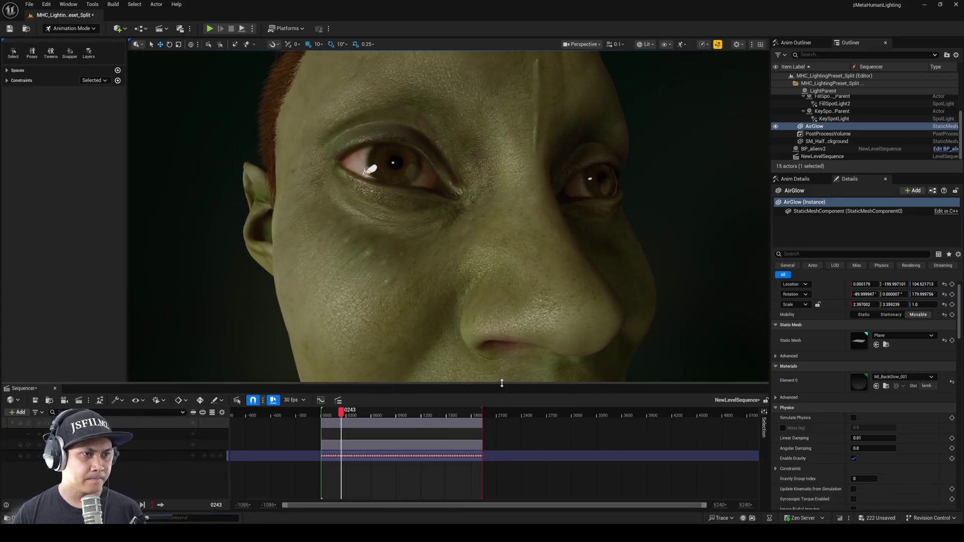
Step: Enlarge the viewport over the Sequencer area and examine the green skin texture from the front and side
left_click_drag(502, 383, 497, 512)
key("s")
right_click_drag(596, 305, 596, 305)
key("w")
key("d")
key("s")
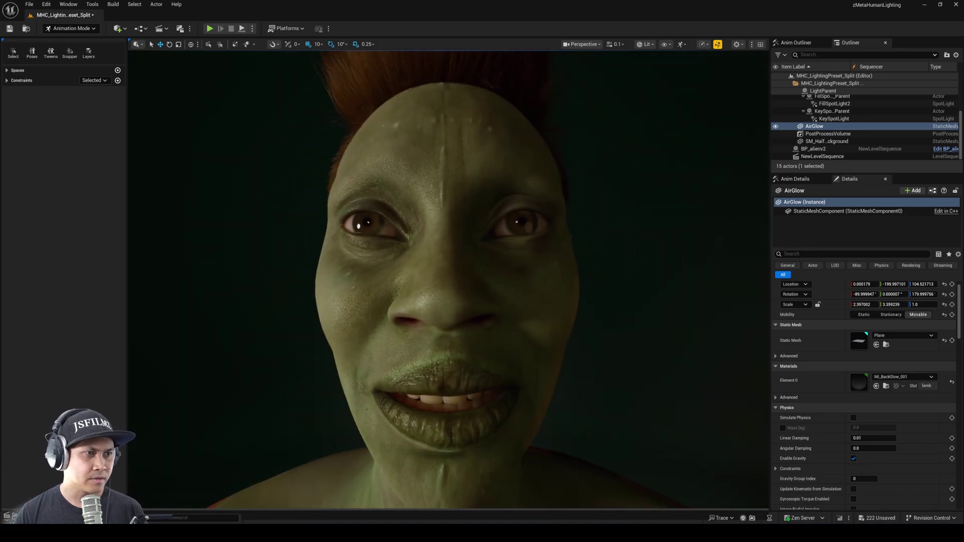
left_click(705, 47)
key("Escape")
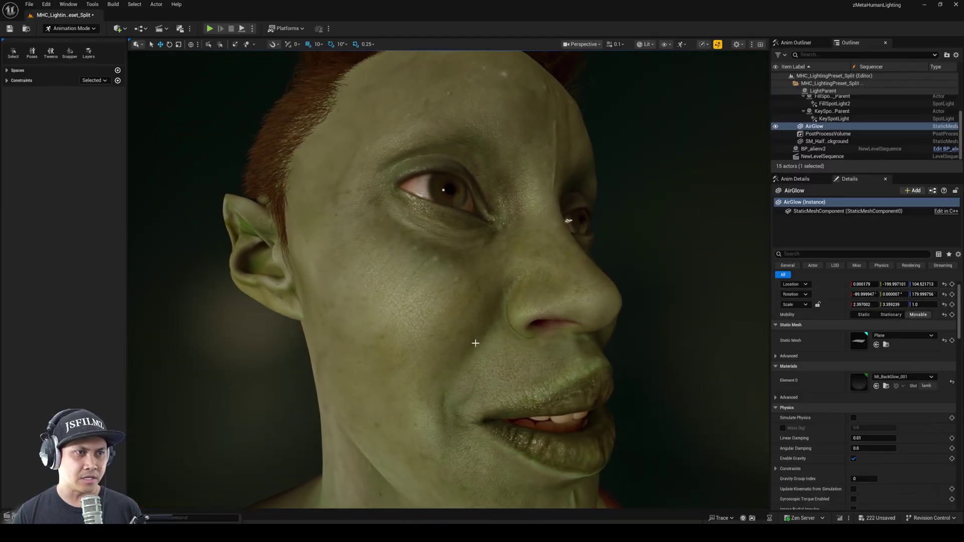
Step: Restore the Sequencer timeline and examine the green face's expressions at frames 1229, 1268 and 1325 from several angles
left_click_drag(400, 509, 401, 424)
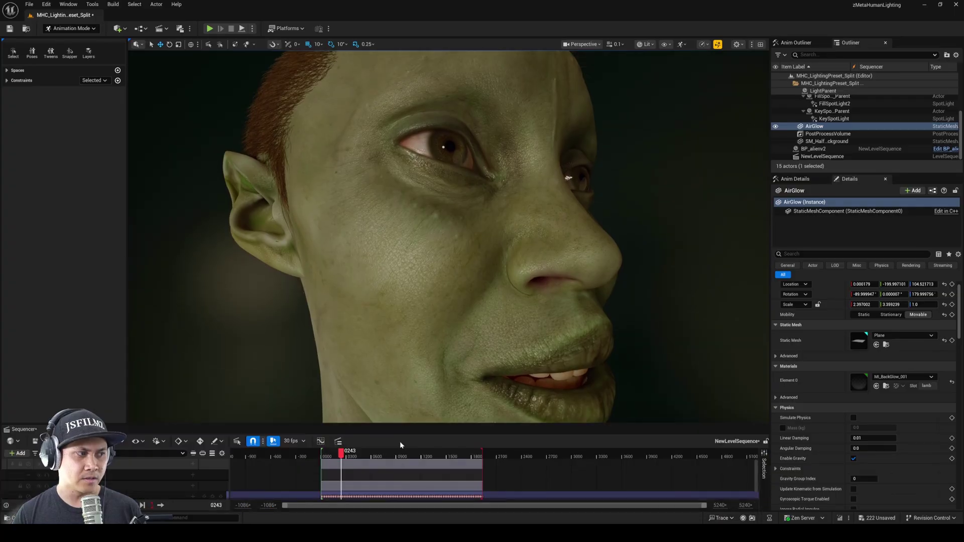
left_click_drag(355, 454, 424, 455)
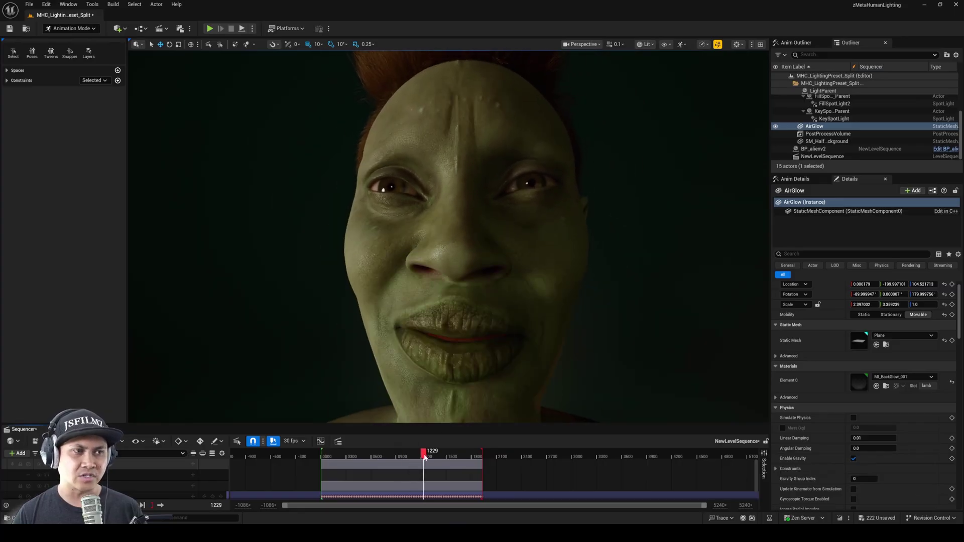
mouse_move(484, 342)
right_mouse_down()
mouse_move(502, 342)
mouse_move(483, 342)
right_mouse_up()
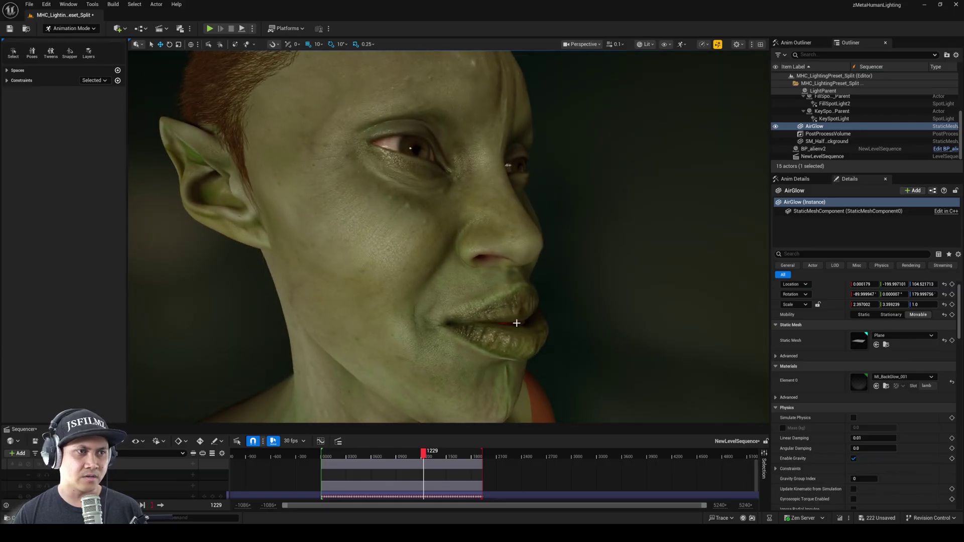
left_click_drag(516, 323, 499, 421, "alt")
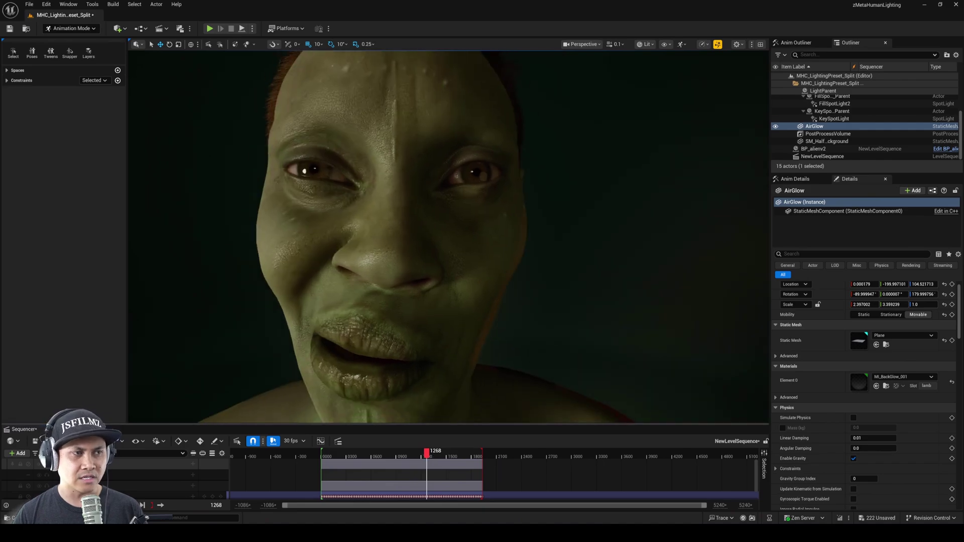
key("s")
left_click_drag(427, 454, 433, 456)
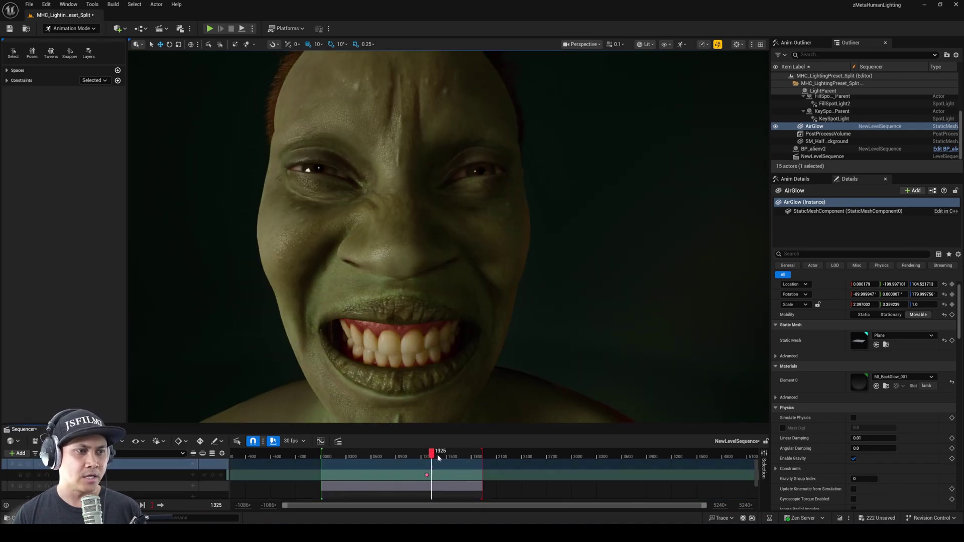
right_click_drag(435, 321, 489, 338)
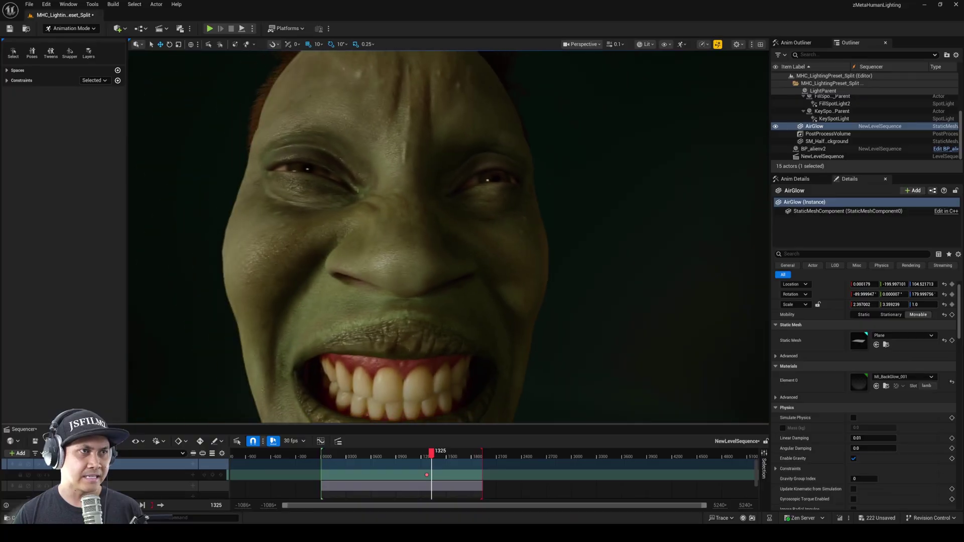
Step: Examine the teeth and mouth shapes at frames 1472 and 1385 from the front and side
left_click(445, 455)
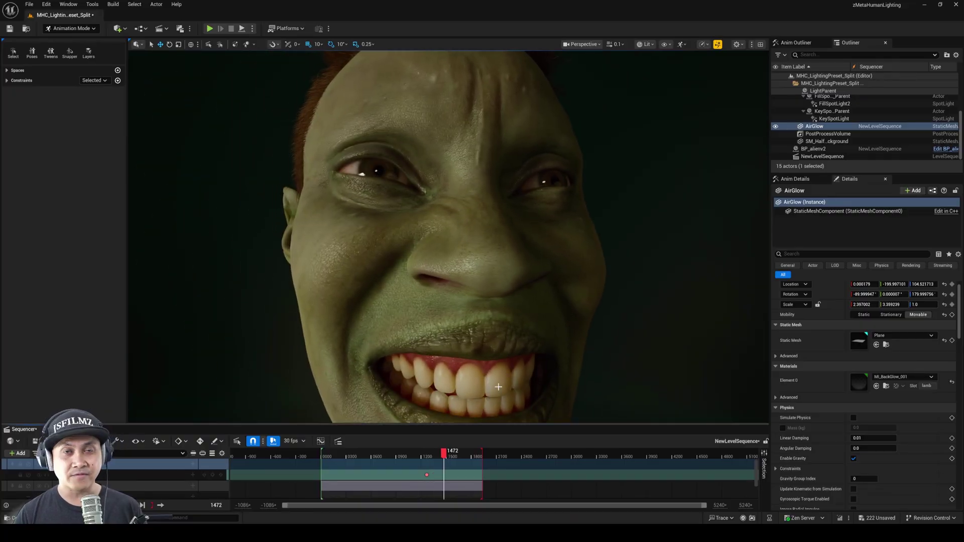
right_click_drag(546, 318, 502, 312)
left_click(437, 453)
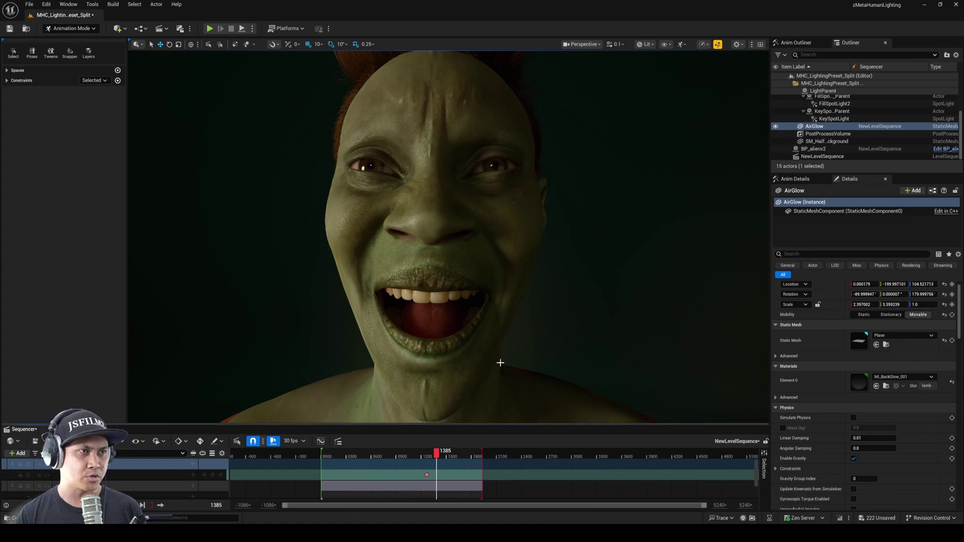
right_click_drag(500, 363, 588, 352)
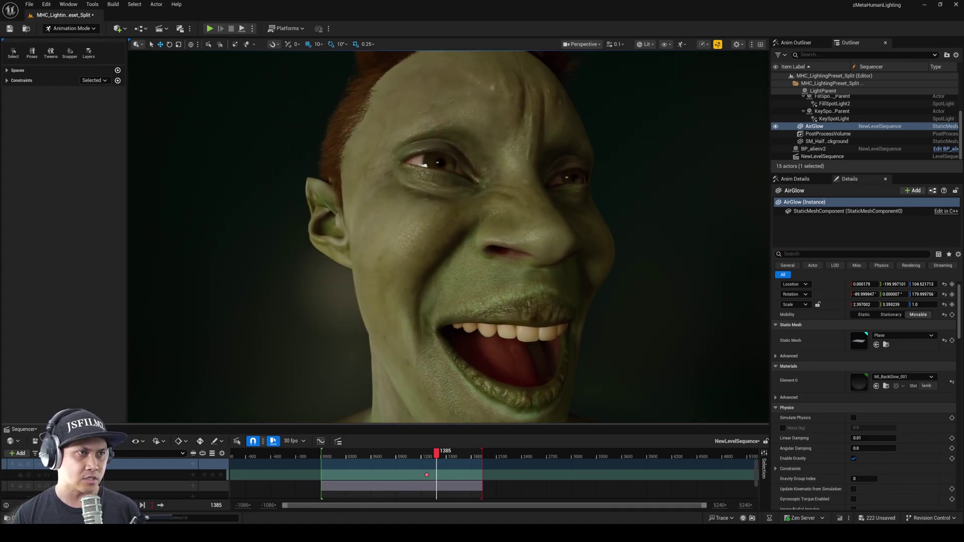
Step: Scrub back through the facial animation to frame 318 and examine the forehead and eyelids up close
left_click(453, 456)
mouse_move(405, 454)
left_mouse_down()
mouse_move(370, 456)
mouse_move(391, 453)
left_mouse_up()
left_click_drag(454, 374, 381, 370, "alt")
key("w")
right_click_drag(382, 369, 381, 347)
mouse_move(353, 453)
left_mouse_down()
mouse_move(483, 453)
mouse_move(334, 454)
mouse_move(347, 455)
left_mouse_up()
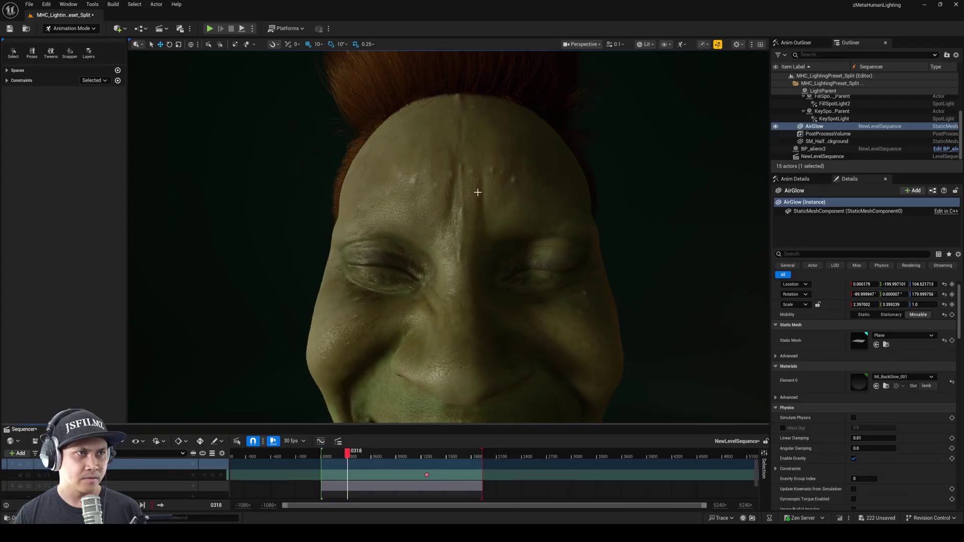